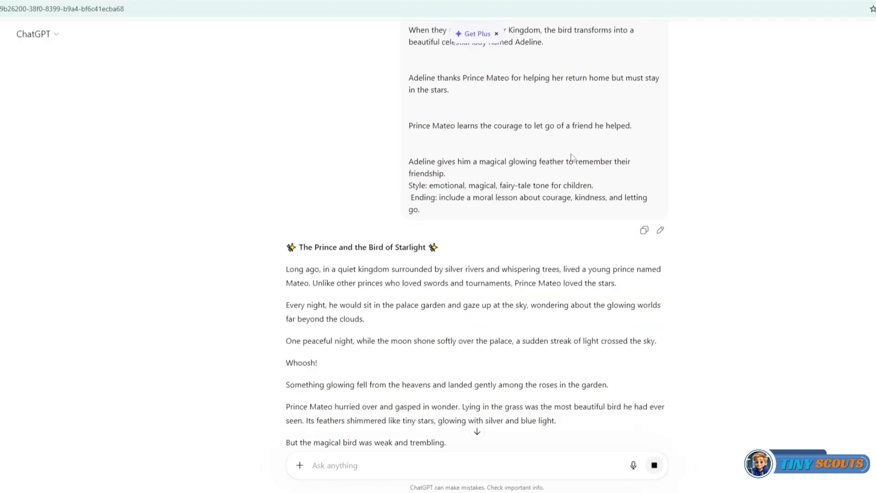
- Draft a follow-up prompt reading "Divide the story with 10 parts, and create a 10-scene storyboard with dialogue"
{"action": "scroll", "coordinate": [377, 272], "scroll_direction": "down", "scroll_amount": 7}
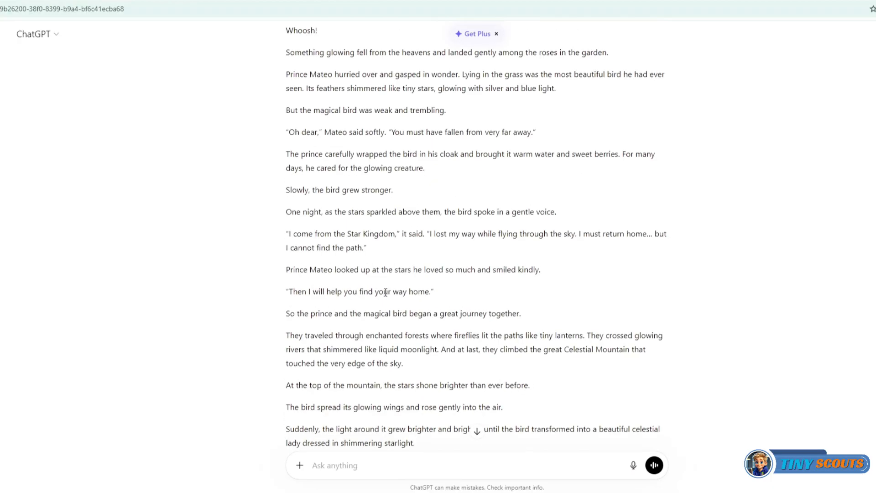
{"action": "scroll", "coordinate": [391, 300], "scroll_direction": "down", "scroll_amount": 4}
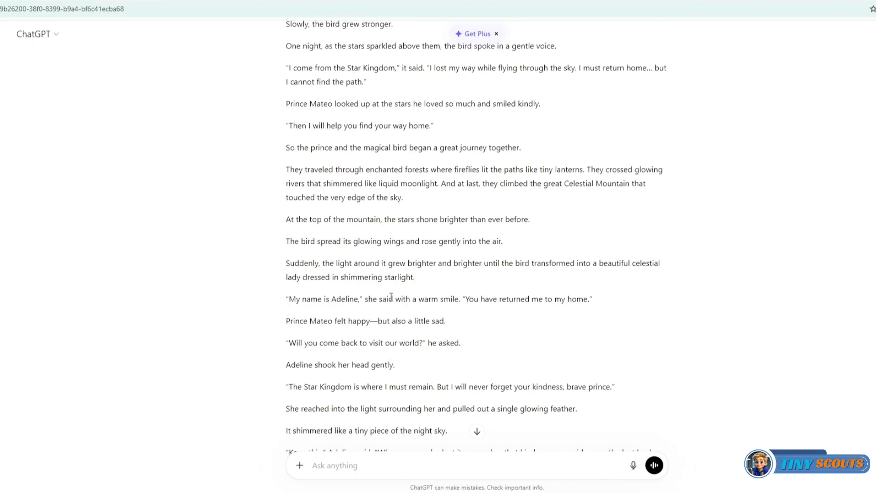
{"action": "scroll", "coordinate": [391, 297], "scroll_direction": "down", "scroll_amount": 2}
{"action": "scroll", "coordinate": [393, 303], "scroll_direction": "up", "scroll_amount": 11}
{"action": "left_click", "coordinate": [396, 463]}
{"action": "type", "text": "D"}
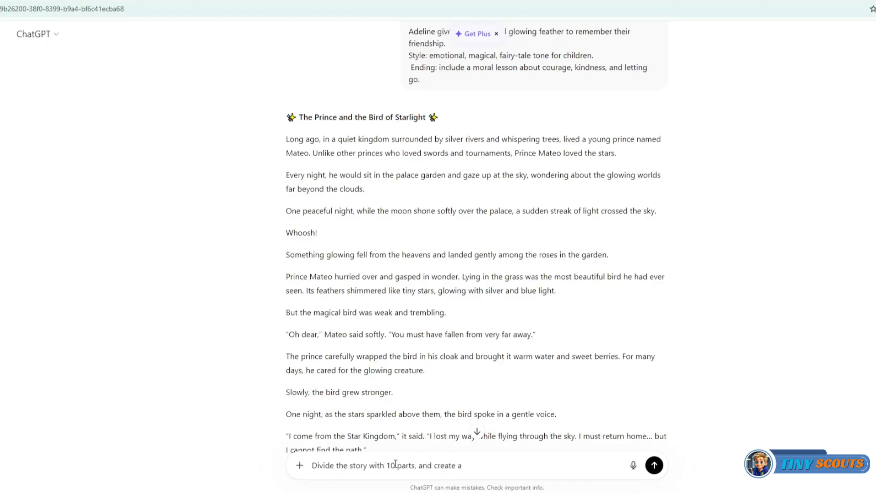
{"action": "key", "text": "BackSpace"}
{"action": "key", "text": "BackSpace"}
{"action": "key", "text": "BackSpace"}
{"action": "key", "text": "BackSpace"}
{"action": "key", "text": "BackSpace"}
{"action": "key", "text": "BackSpace"}
{"action": "key", "text": "BackSpace"}
{"action": "key", "text": "BackSpace"}
{"action": "key", "text": "BackSpace"}
{"action": "key", "text": "BackSpace"}
{"action": "key", "text": "BackSpace"}
{"action": "key", "text": "BackSpace"}
{"action": "type", "text": "10-scene storyboard with dialogue "}
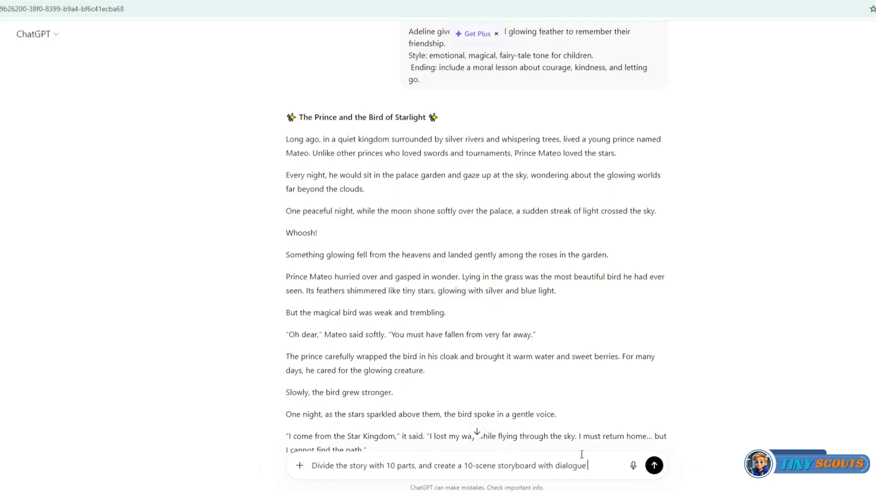
- Change the prompt's ending to "include dialogue and narration for every character in each part." and send it
{"action": "type", "text": "for every character"}
{"action": "left_click_drag", "start_coordinate": [522, 443], "coordinate": [539, 442]}
{"action": "type", "text": "include"}
{"action": "left_click", "coordinate": [651, 443]}
{"action": "type", "text": "in each part."}
{"action": "left_click", "coordinate": [584, 431]}
{"action": "type", "text": "and narra"}
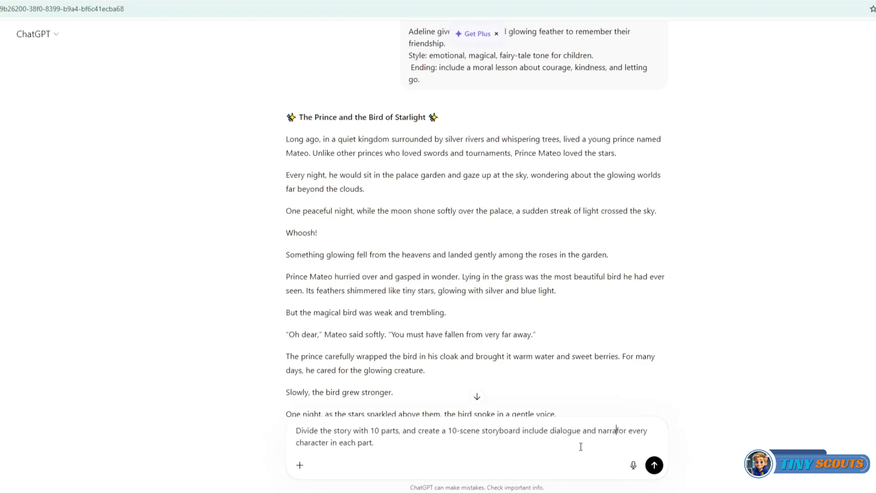
{"action": "type", "text": "tion"}
{"action": "key", "text": "Return"}
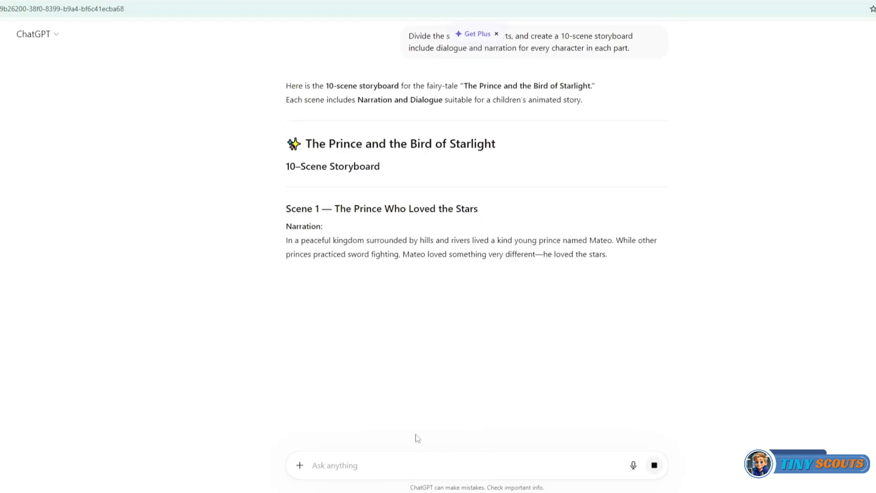
- Read through the storyboard scenes and send the prompt "Create image prompts and video prompts for each part"
{"action": "scroll", "coordinate": [433, 387], "scroll_direction": "down", "scroll_amount": 10}
{"action": "scroll", "coordinate": [434, 387], "scroll_direction": "down", "scroll_amount": 4}
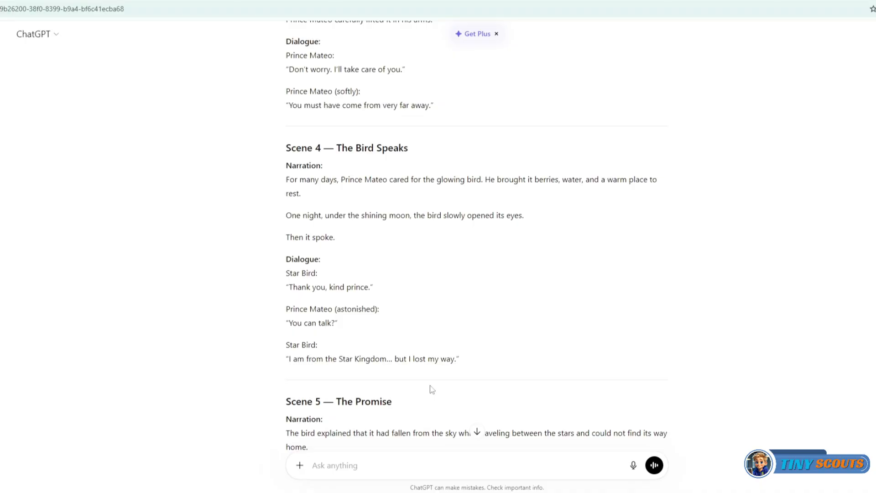
{"action": "scroll", "coordinate": [432, 389], "scroll_direction": "down", "scroll_amount": 6}
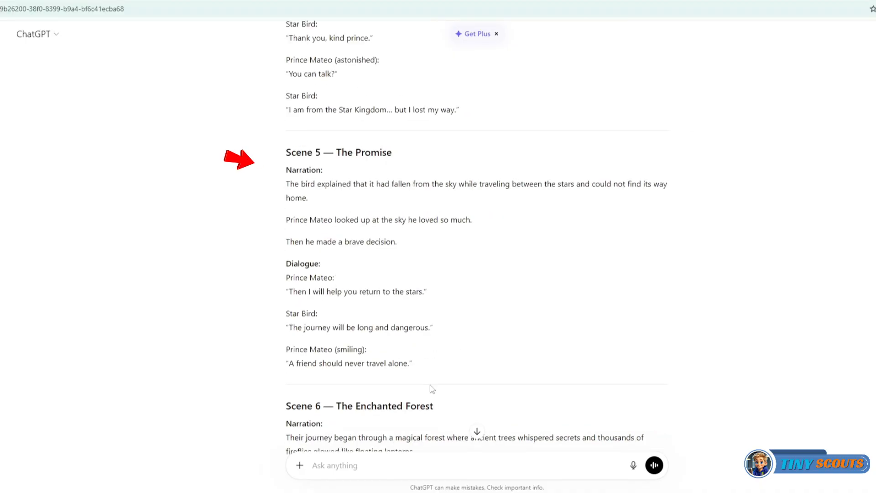
{"action": "scroll", "coordinate": [427, 388], "scroll_direction": "down", "scroll_amount": 15}
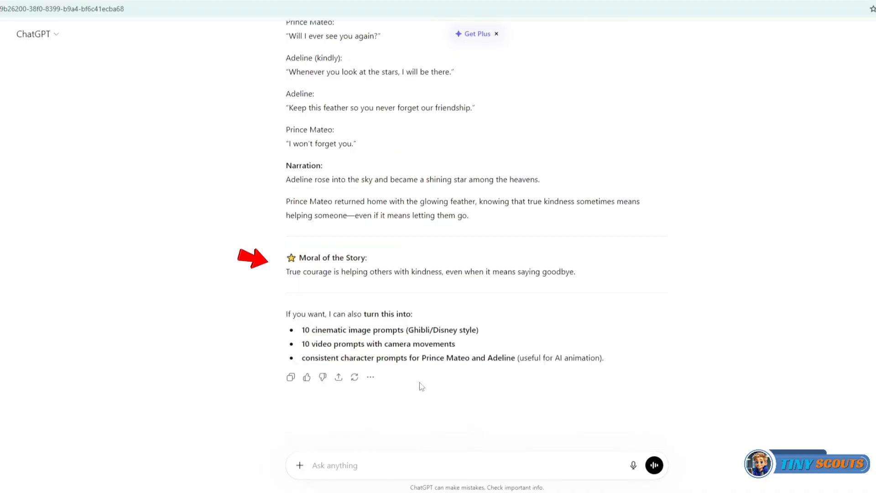
{"action": "type", "text": "Create image prompts for"}
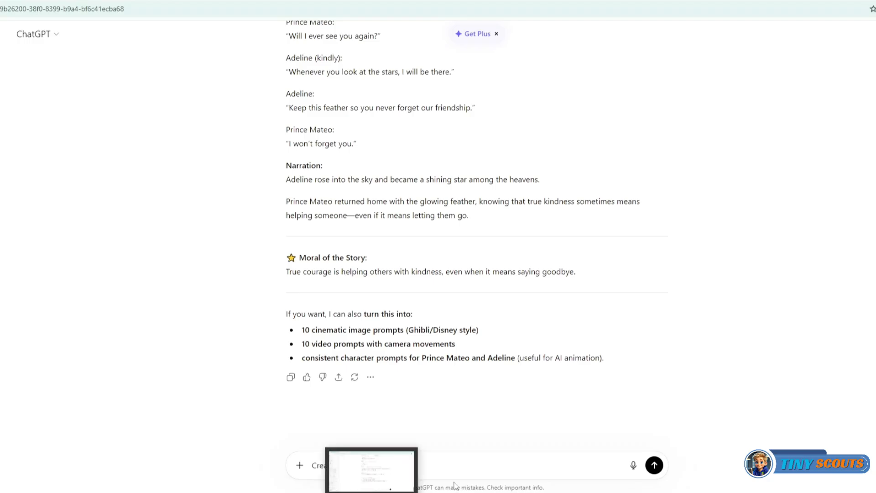
{"action": "key", "text": "BackSpace"}
{"action": "key", "text": "BackSpace"}
{"action": "key", "text": "BackSpace"}
{"action": "type", "text": "a"}
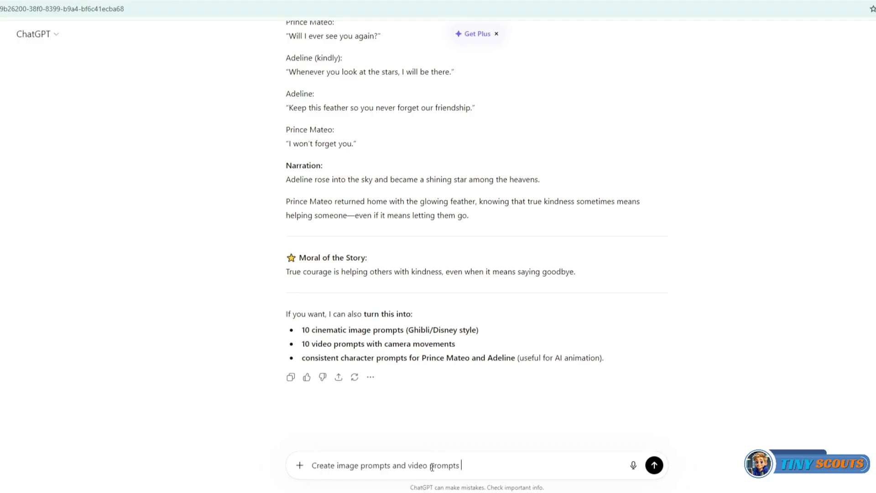
{"action": "key", "text": "Return"}
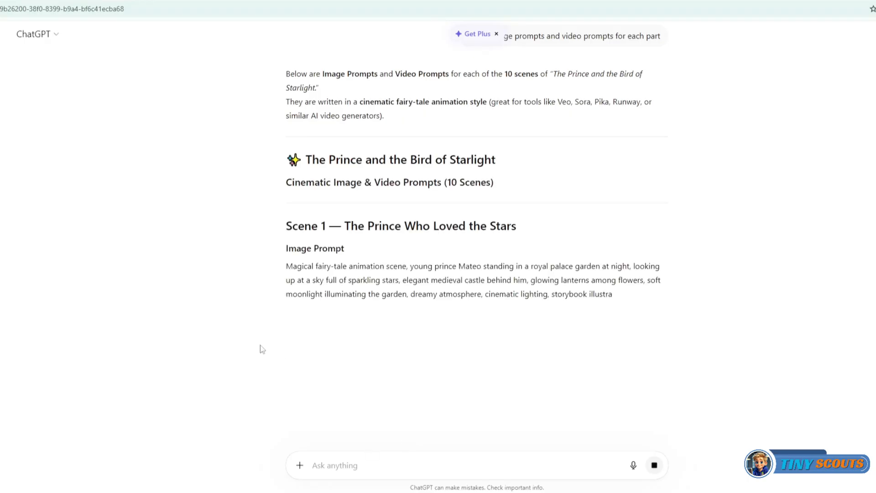
- Send the prompt "Please include the dialogue in the video prompts, include character description and make consistent characters on each part."
{"action": "scroll", "coordinate": [385, 371], "scroll_direction": "down", "scroll_amount": 5}
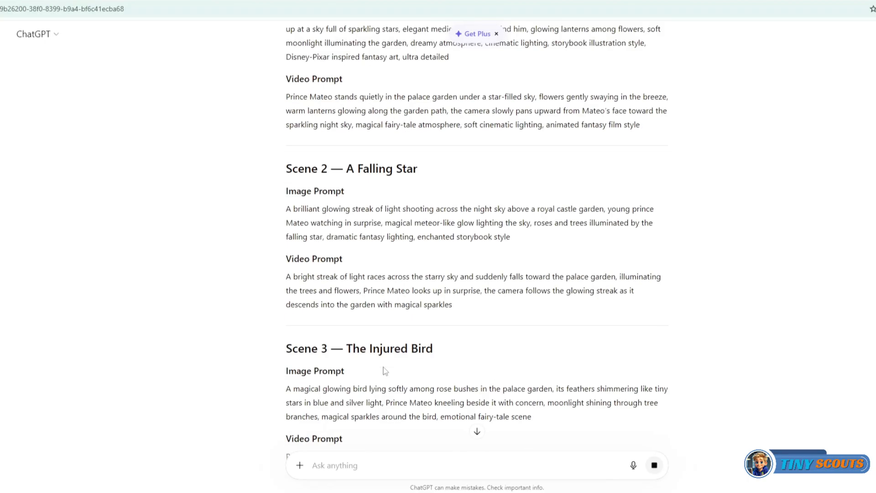
{"action": "scroll", "coordinate": [385, 371], "scroll_direction": "down", "scroll_amount": 4}
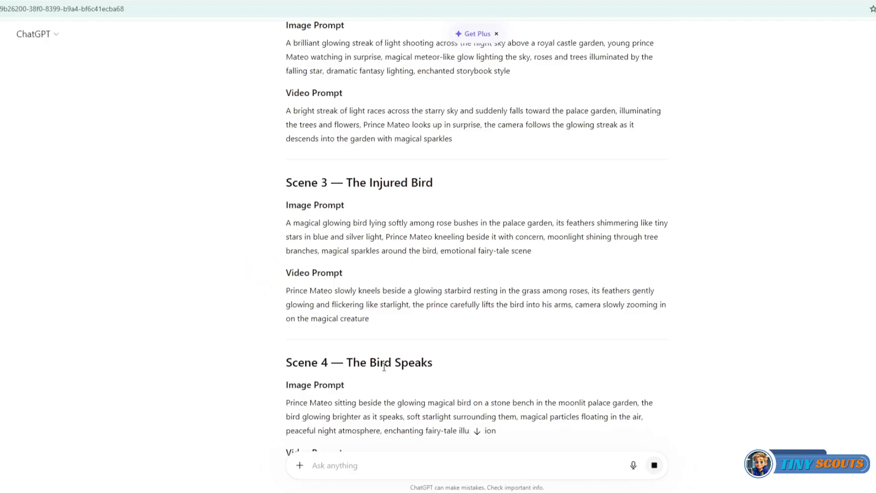
{"action": "type", "text": "PLease include the"}
{"action": "type", "text": " dialogue in"}
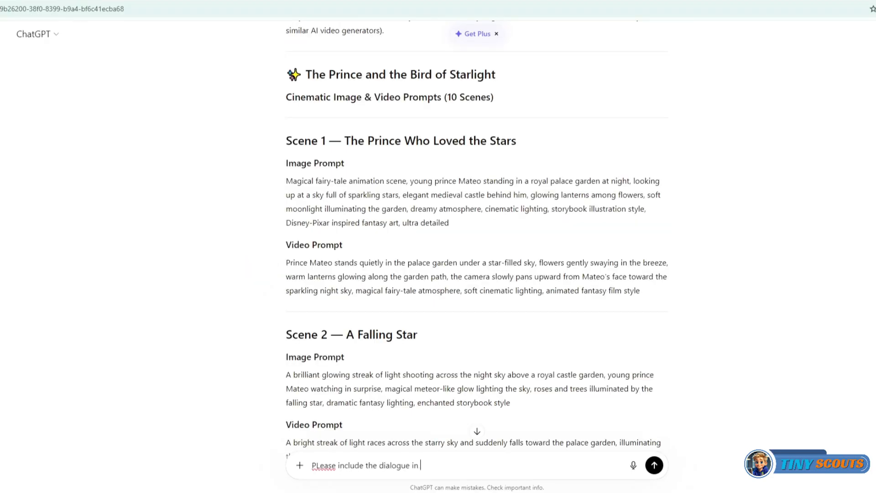
{"action": "left_click", "coordinate": [320, 465]}
{"action": "key", "text": "BackSpace"}
{"action": "type", "text": "lude character descripti"}
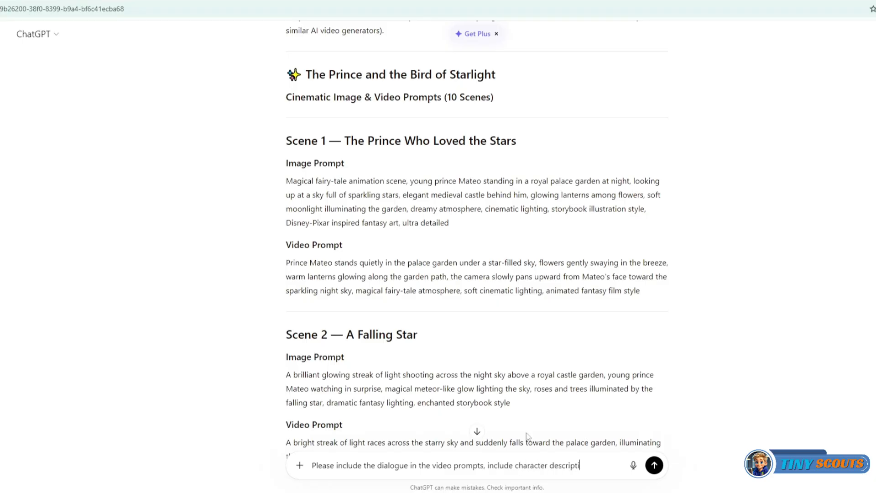
{"action": "type", "text": "on and make consistent characters on each part."}
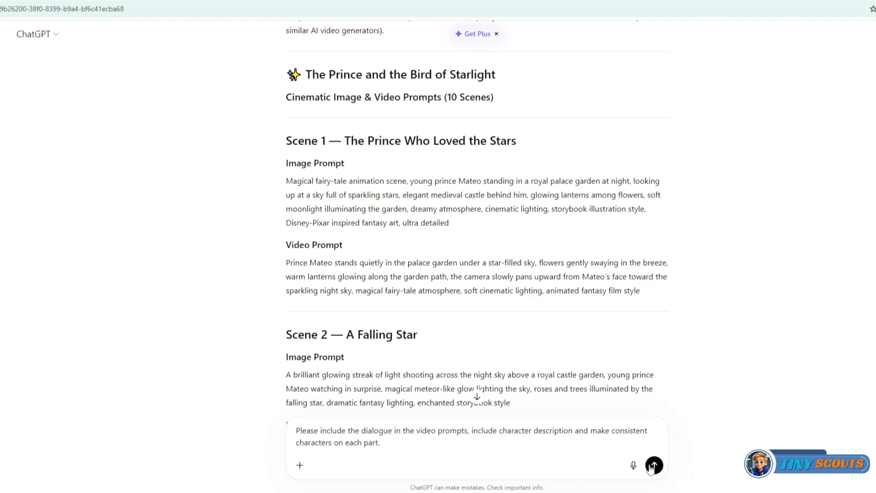
{"action": "left_click", "coordinate": [654, 466]}
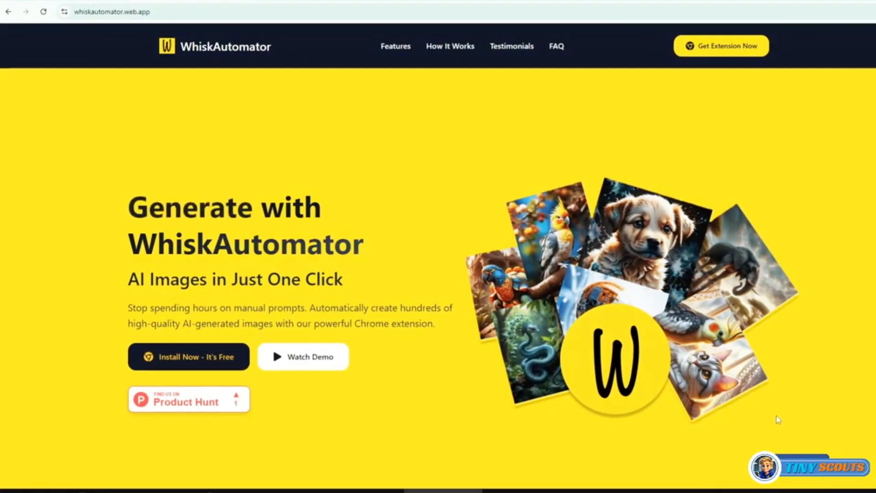
- Review the features, quick start guide and getting-started steps on the WhiskAutomator website
{"action": "scroll", "coordinate": [779, 420], "scroll_direction": "down", "scroll_amount": 3}
{"action": "scroll", "coordinate": [776, 414], "scroll_direction": "down", "scroll_amount": 5}
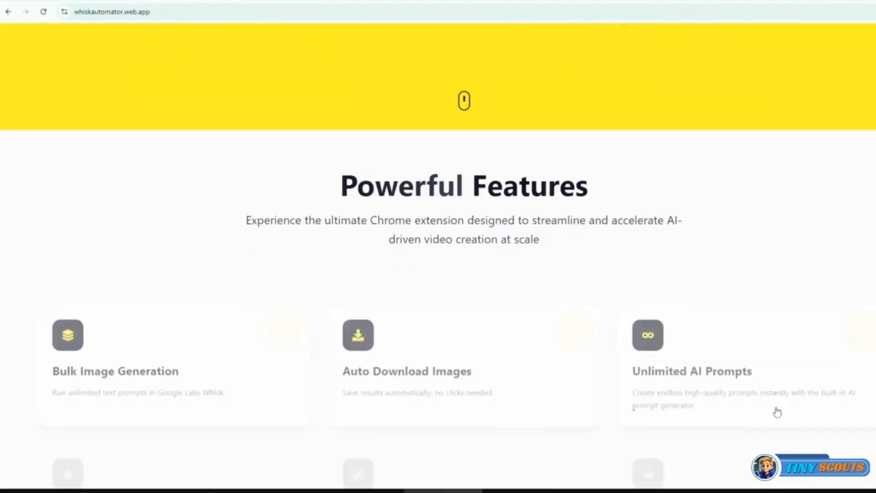
{"action": "scroll", "coordinate": [777, 412], "scroll_direction": "down", "scroll_amount": 3}
{"action": "scroll", "coordinate": [777, 410], "scroll_direction": "down", "scroll_amount": 4}
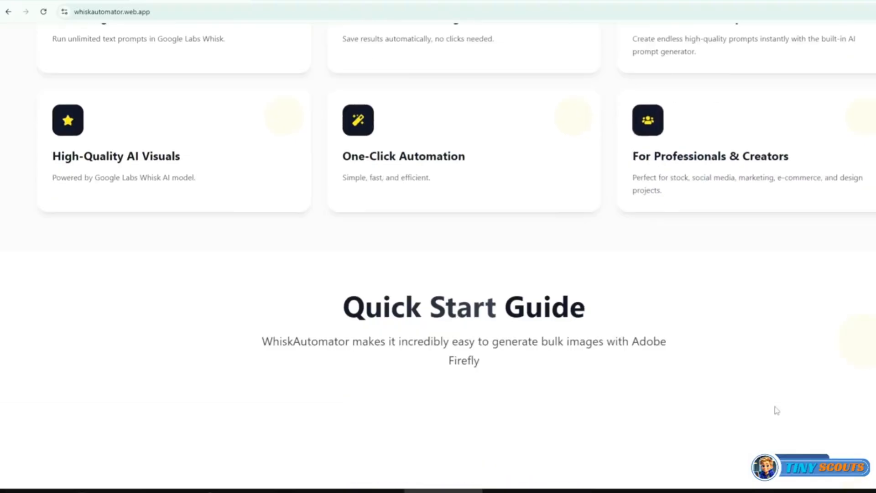
{"action": "scroll", "coordinate": [777, 411], "scroll_direction": "down", "scroll_amount": 4}
{"action": "scroll", "coordinate": [777, 408], "scroll_direction": "down", "scroll_amount": 4}
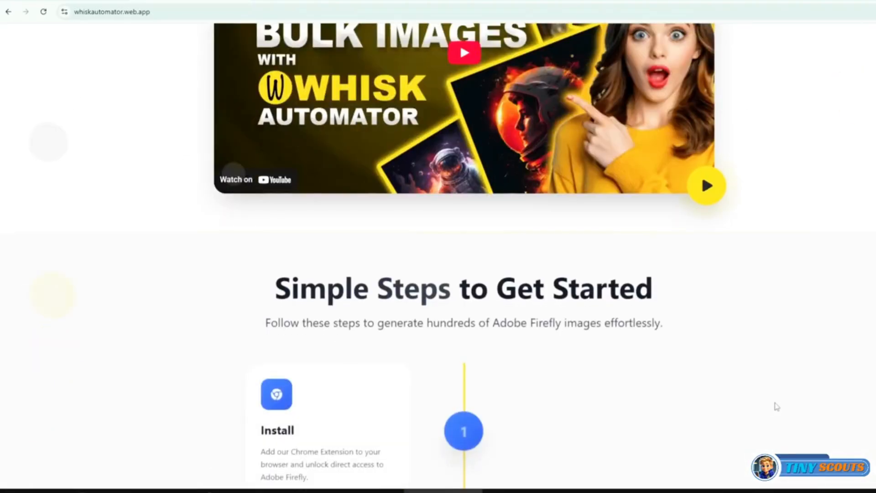
{"action": "scroll", "coordinate": [777, 407], "scroll_direction": "down", "scroll_amount": 5}
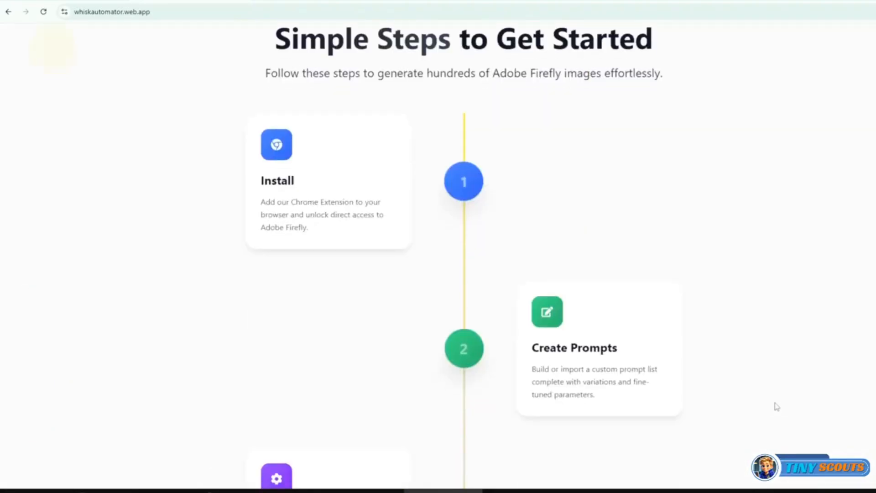
{"action": "scroll", "coordinate": [738, 344], "scroll_direction": "down", "scroll_amount": 3}
{"action": "scroll", "coordinate": [667, 362], "scroll_direction": "down", "scroll_amount": 3}
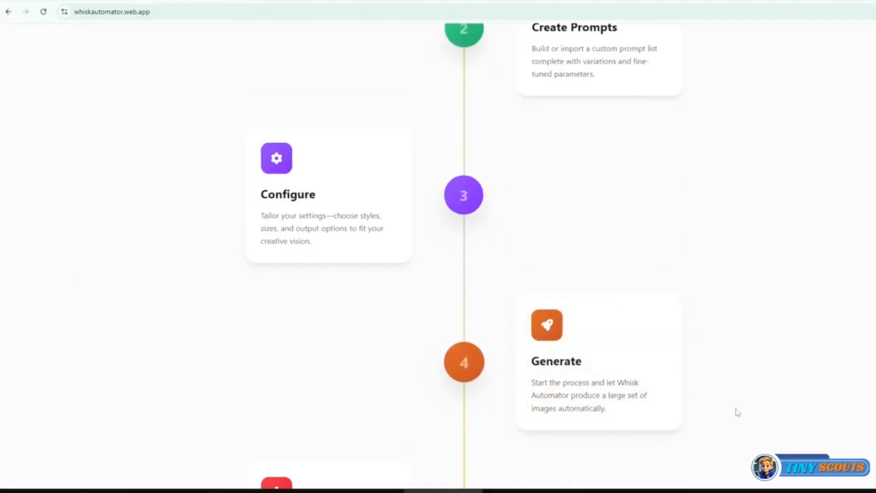
{"action": "scroll", "coordinate": [749, 415], "scroll_direction": "down", "scroll_amount": 6}
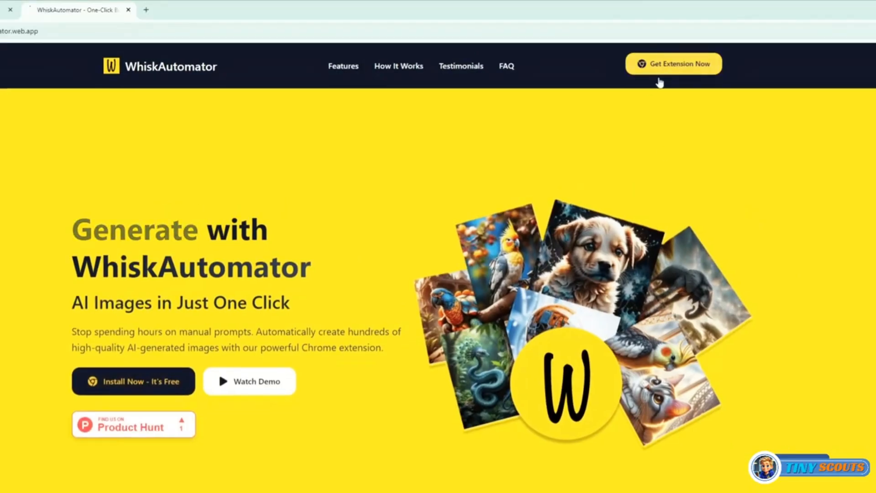
- Install the Whisk Automator extension from its Chrome Web Store page and approve its permissions
{"action": "left_click", "coordinate": [728, 46]}
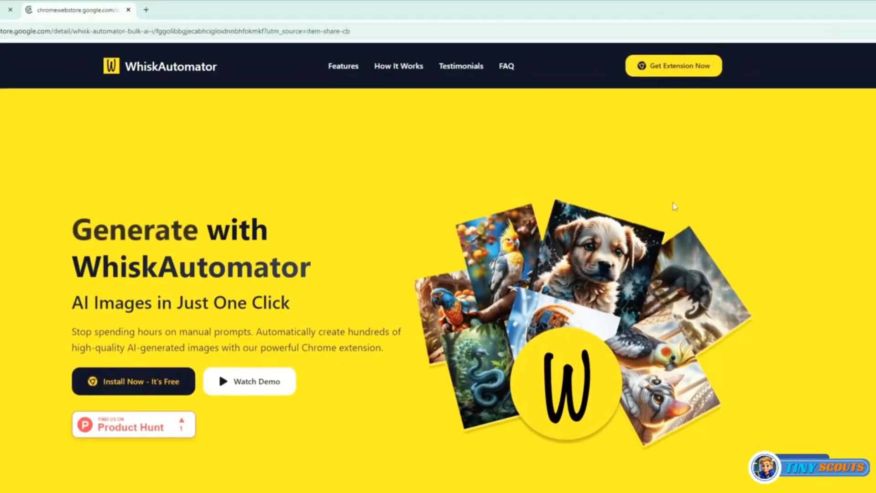
{"action": "left_click", "coordinate": [584, 122]}
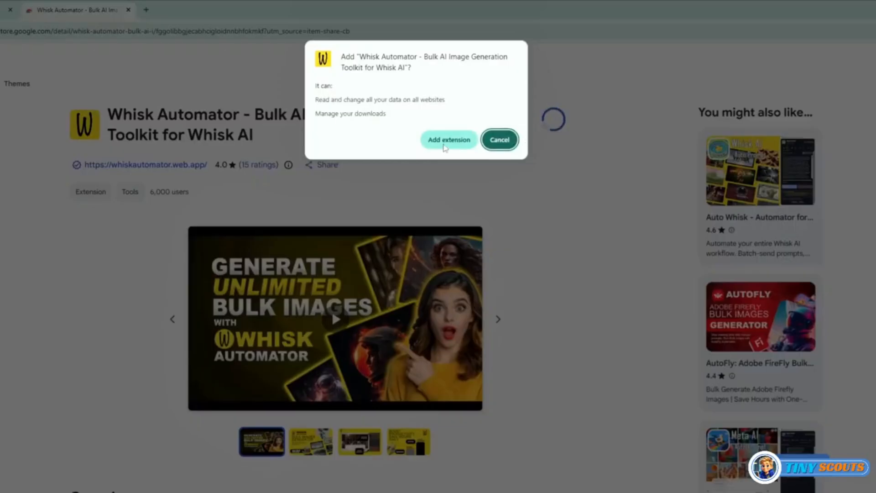
{"action": "left_click", "coordinate": [445, 143]}
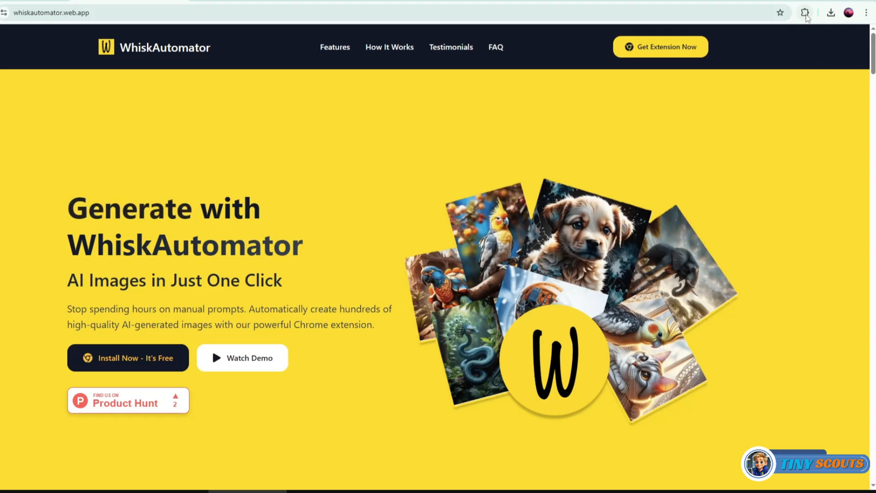
- Open the installed Whisk Automator extension and go through its list of features
{"action": "left_click", "coordinate": [806, 15]}
{"action": "left_click", "coordinate": [726, 89]}
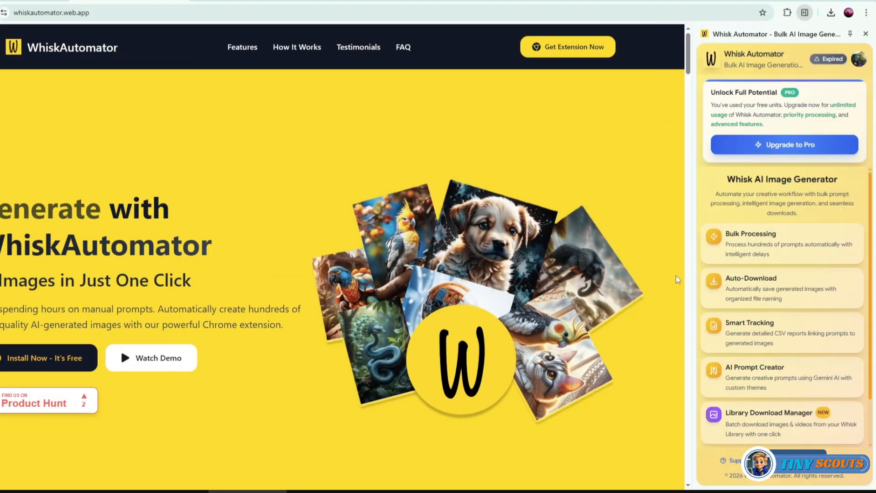
{"action": "scroll", "coordinate": [719, 402], "scroll_direction": "down", "scroll_amount": 2}
{"action": "left_click", "coordinate": [719, 411]}
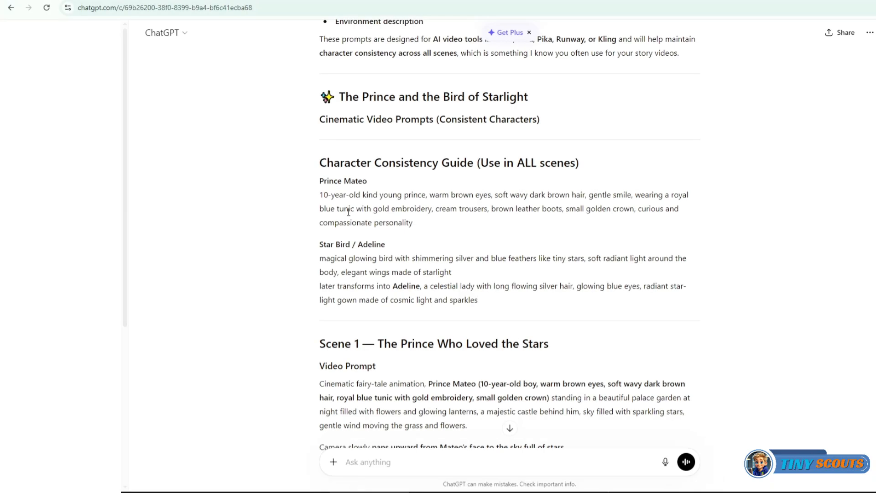
- Copy Prince Mateo's description from the Character Consistency Guide in ChatGPT into the Whisk prompt and generate character images
{"action": "left_click_drag", "start_coordinate": [319, 197], "coordinate": [447, 228]}
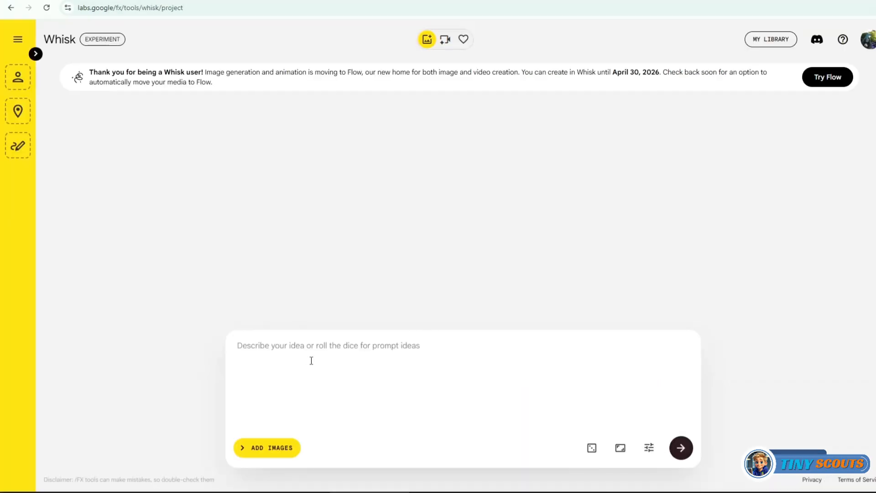
{"action": "type", "text": "10-year-old kind young prince, warm brown eyes, soft wavy dark brown hair, gentle smile, wearing a royal blue tunic with gold embroidery, cream trousers, brown leather boots, small golden crown, curious and compassionate personality"}
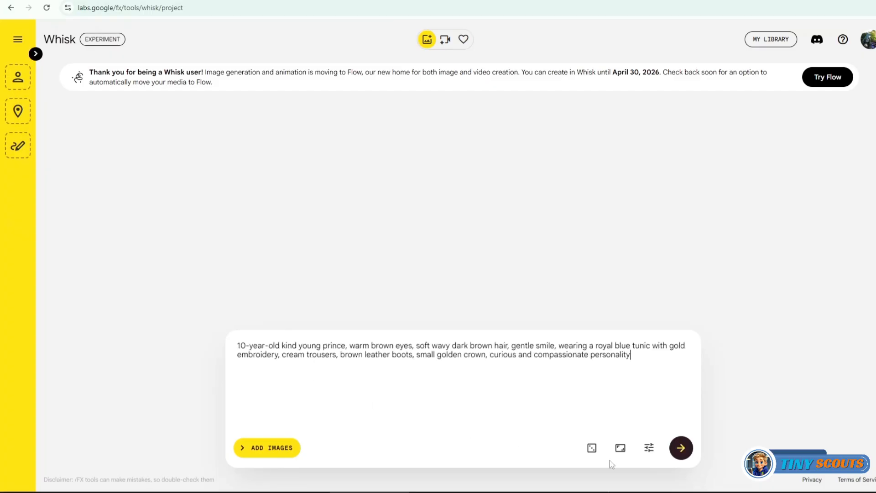
{"action": "left_click", "coordinate": [620, 450]}
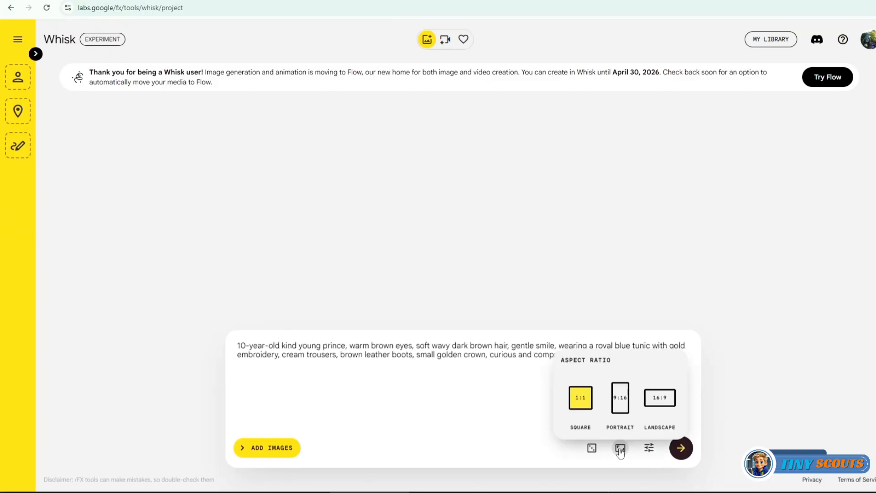
{"action": "left_click", "coordinate": [502, 405]}
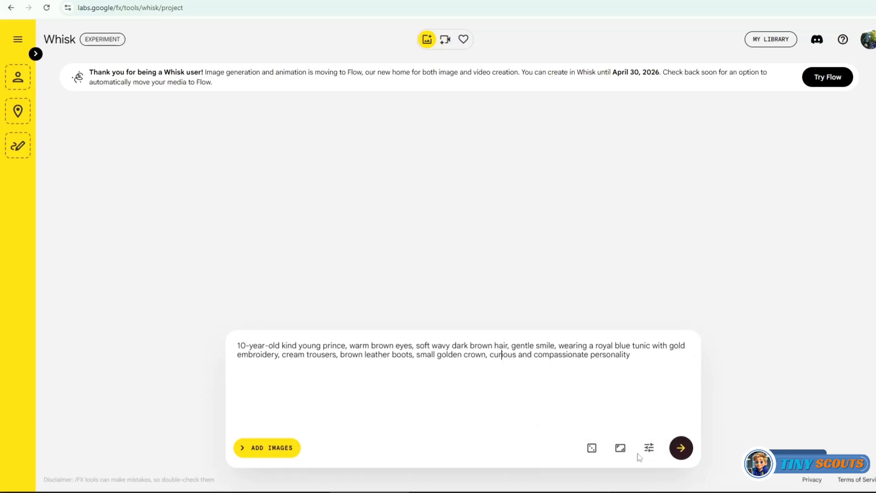
{"action": "left_click", "coordinate": [679, 450]}
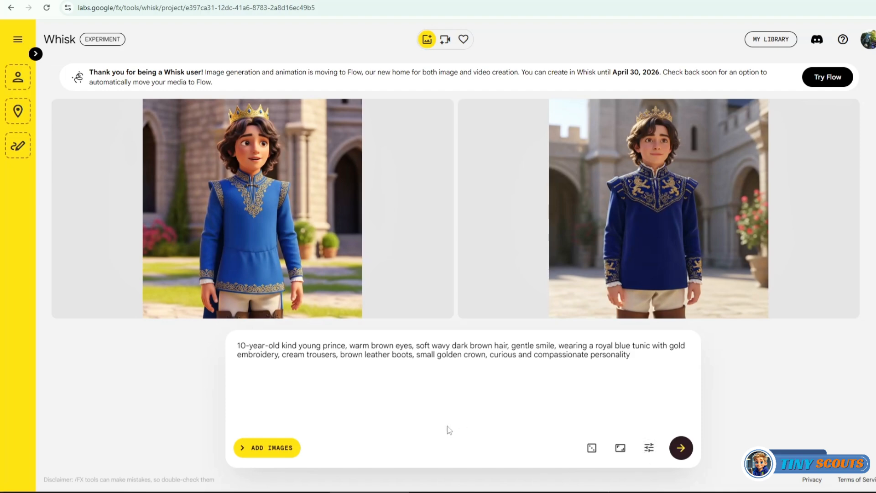
{"action": "left_click", "coordinate": [682, 449]}
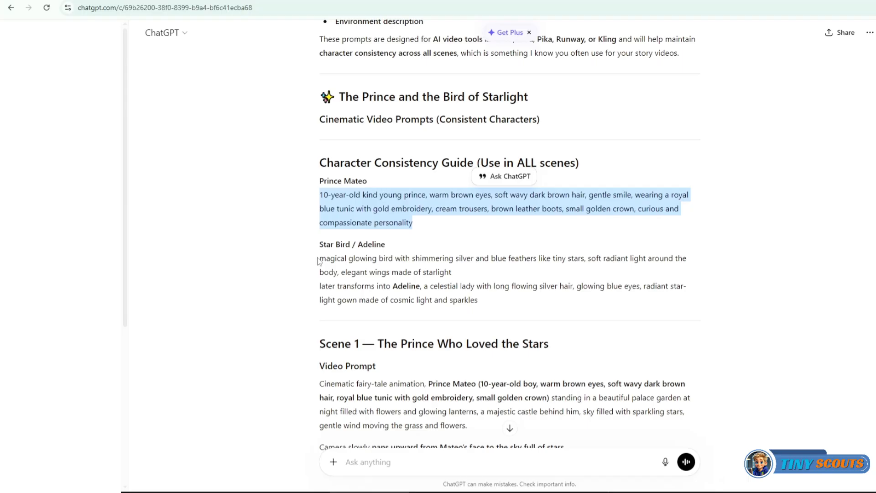
- Copy the Star Bird / Adeline description from ChatGPT into the Whisk prompt, keep only the glowing bird part, and generate bird images
{"action": "left_click_drag", "start_coordinate": [318, 259], "coordinate": [515, 313]}
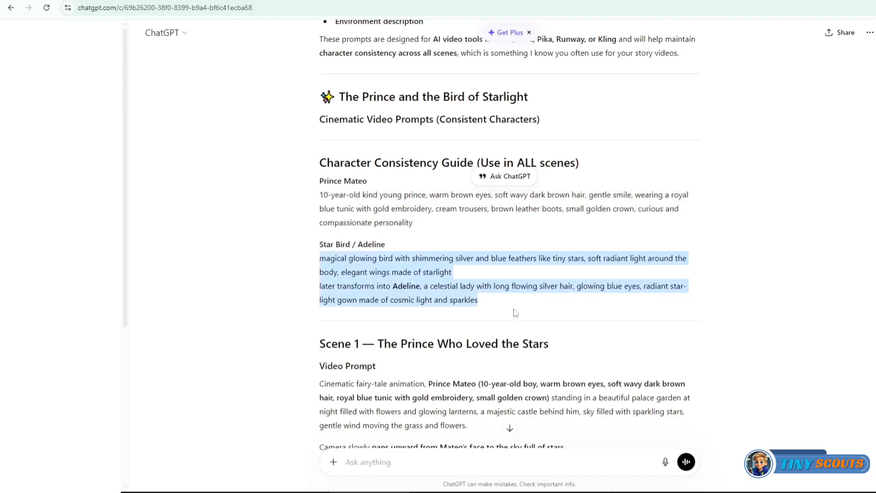
{"action": "right_click", "coordinate": [411, 283]}
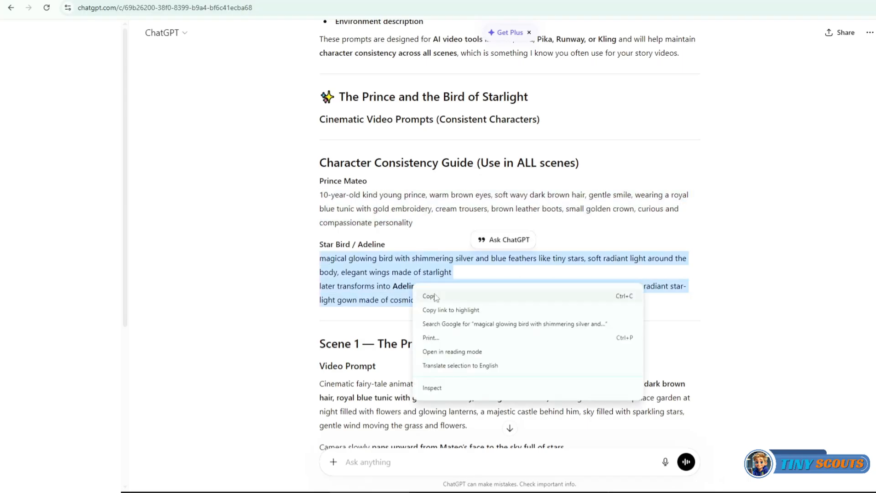
{"action": "left_click", "coordinate": [426, 293]}
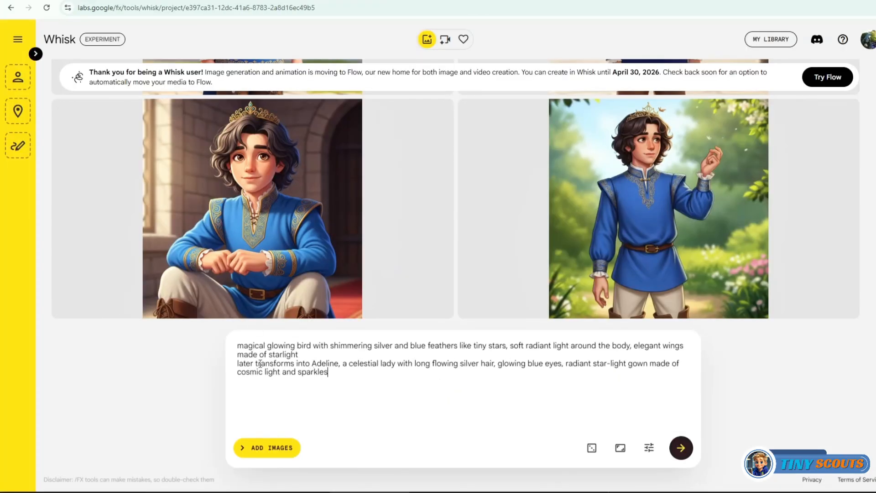
{"action": "triple_click", "coordinate": [237, 369]}
{"action": "key", "text": "BackSpace"}
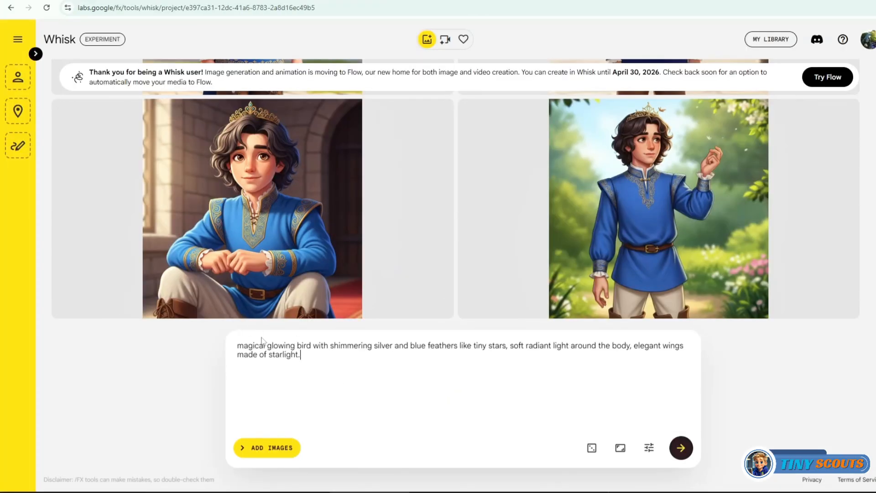
{"action": "key", "text": "Return"}
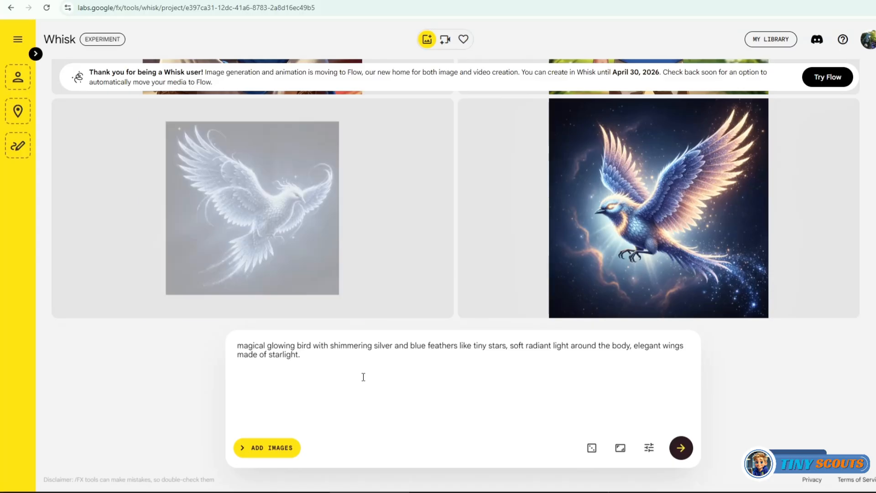
{"action": "key", "text": "Return"}
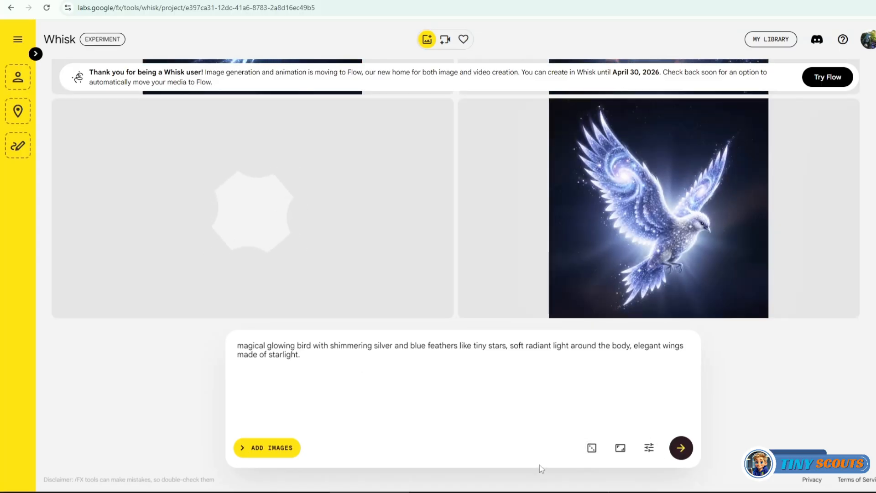
- Replace the prompt with only Adeline's celestial lady description and generate her character images
{"action": "key", "text": "ctrl+a"}
{"action": "key", "text": "ctrl+v"}
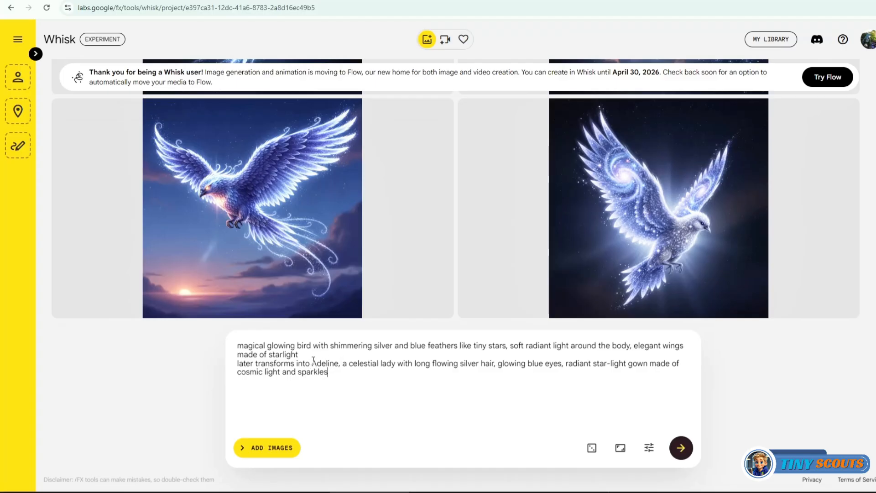
{"action": "left_click_drag", "start_coordinate": [312, 364], "coordinate": [227, 336]}
{"action": "key", "text": "BackSpace"}
{"action": "left_click", "coordinate": [675, 448]}
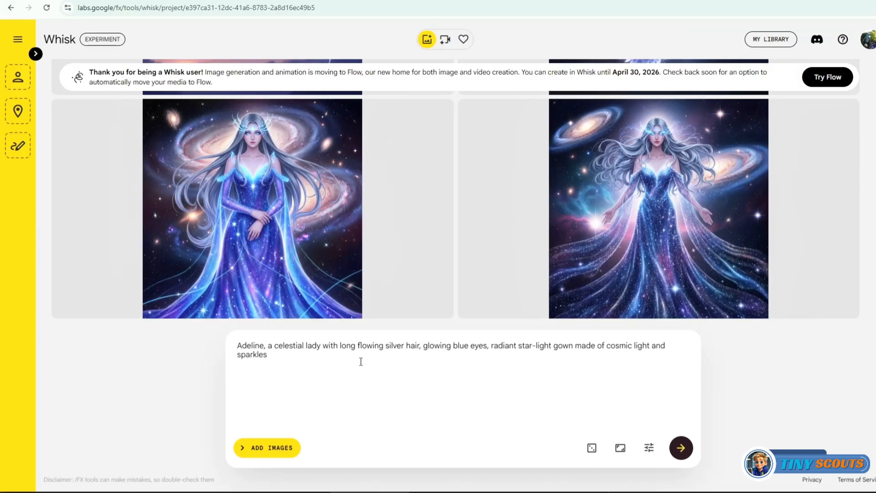
{"action": "left_click", "coordinate": [681, 447]}
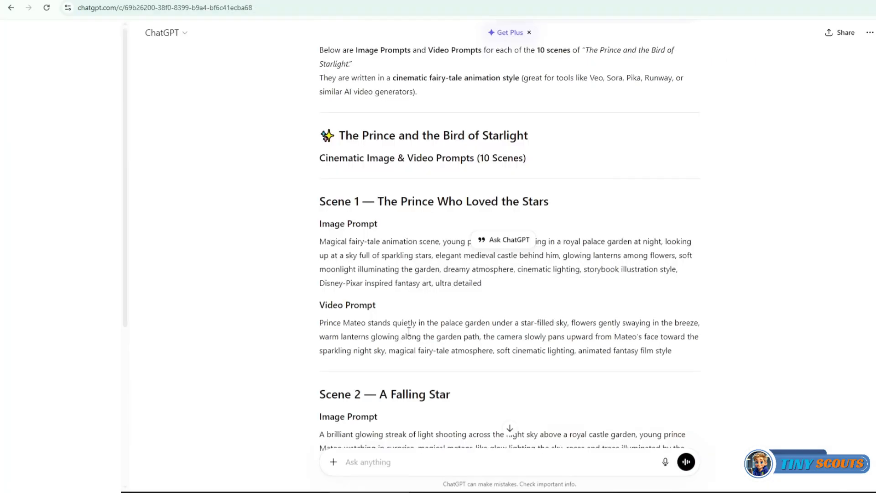
- Copy the Scene 1 image prompt from ChatGPT into the Whisk prompt and set the aspect ratio to 16:9 landscape
{"action": "left_click_drag", "start_coordinate": [482, 284], "coordinate": [376, 251]}
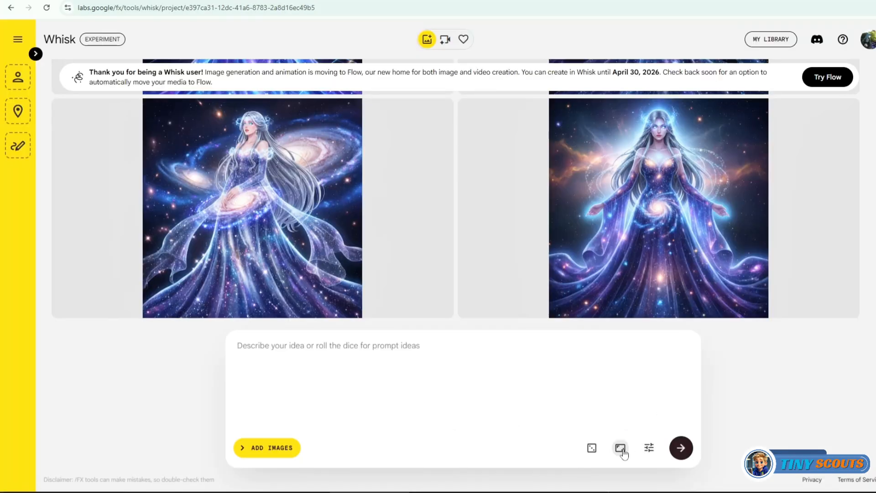
{"action": "left_click", "coordinate": [624, 452]}
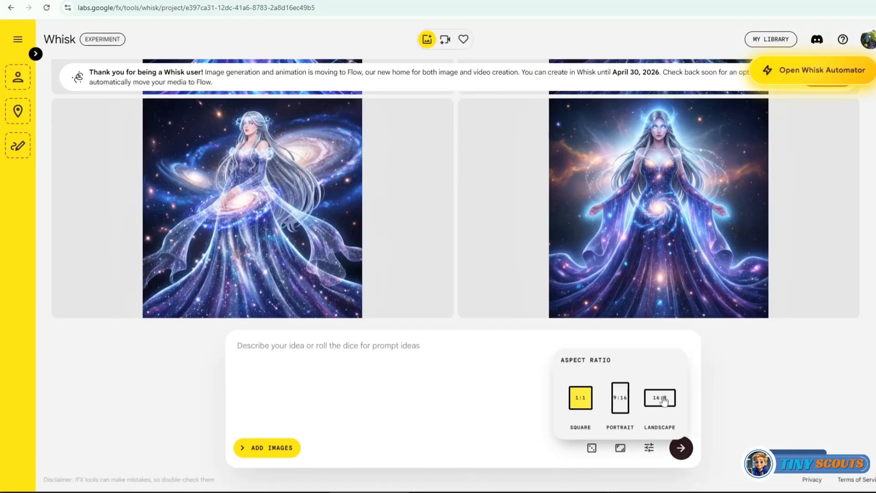
{"action": "left_click", "coordinate": [661, 406]}
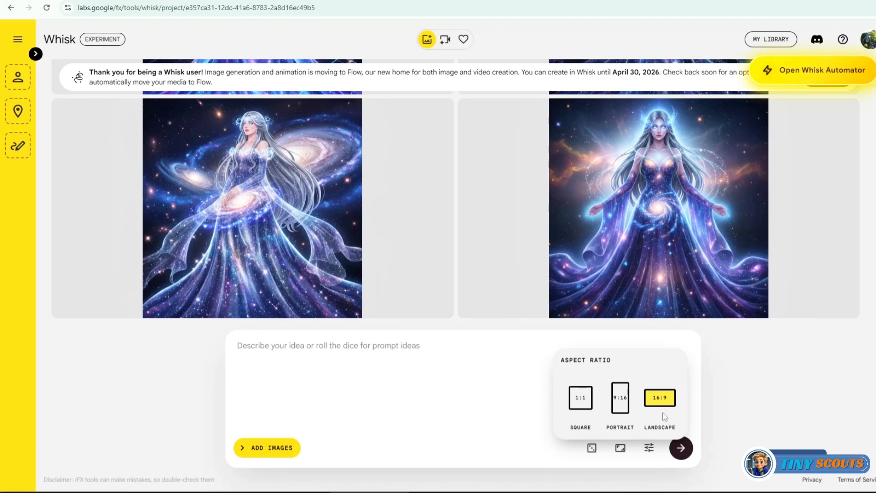
{"action": "left_click", "coordinate": [458, 354]}
{"action": "key", "text": "ctrl+v"}
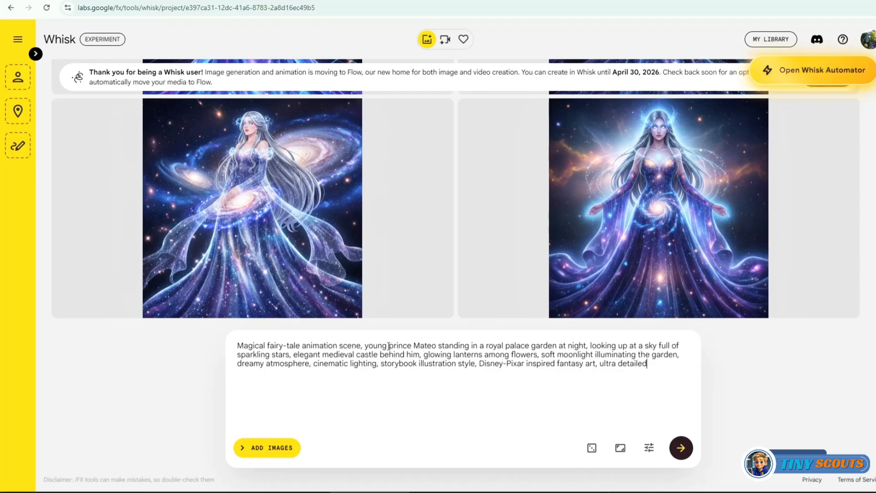
- Add the garden image of Prince Mateo with his raised hand as the subject reference and generate the Scene 1 images
{"action": "left_click_drag", "start_coordinate": [387, 345], "coordinate": [431, 345]}
{"action": "left_click", "coordinate": [25, 76]}
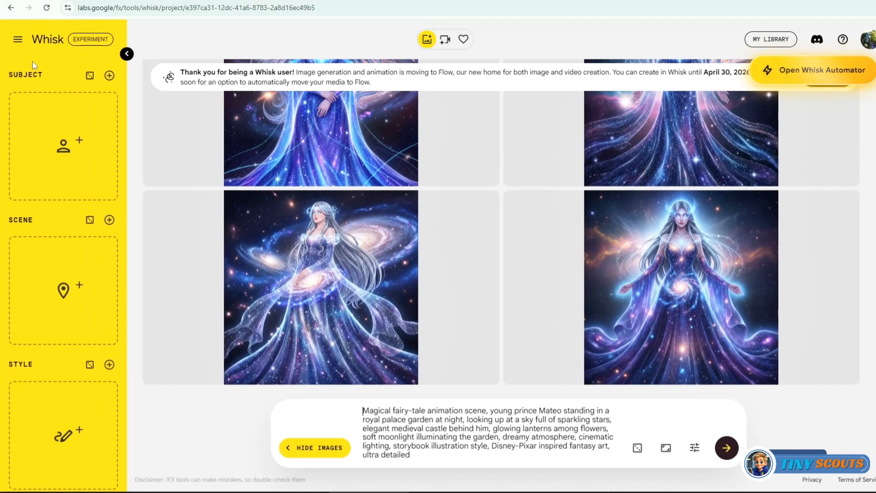
{"action": "scroll", "coordinate": [229, 206], "scroll_direction": "up", "scroll_amount": 10}
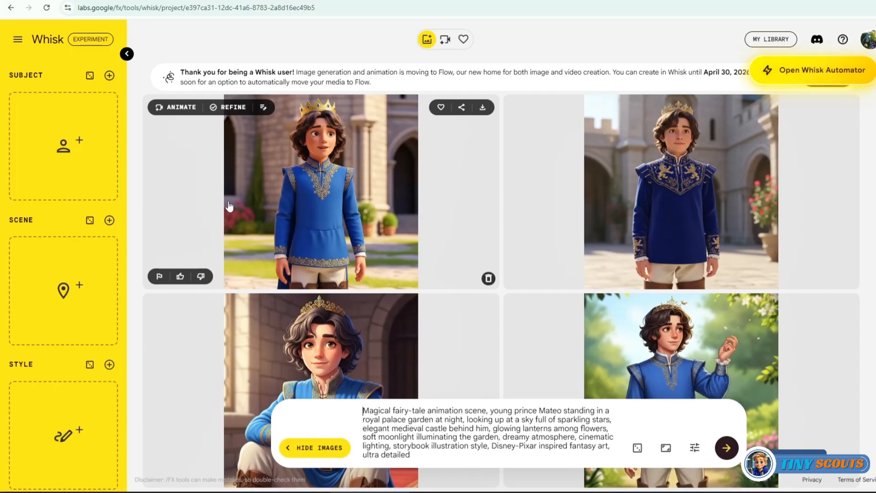
{"action": "scroll", "coordinate": [397, 221], "scroll_direction": "down", "scroll_amount": 3}
{"action": "left_click_drag", "start_coordinate": [689, 232], "coordinate": [64, 150]}
{"action": "left_click", "coordinate": [732, 454]}
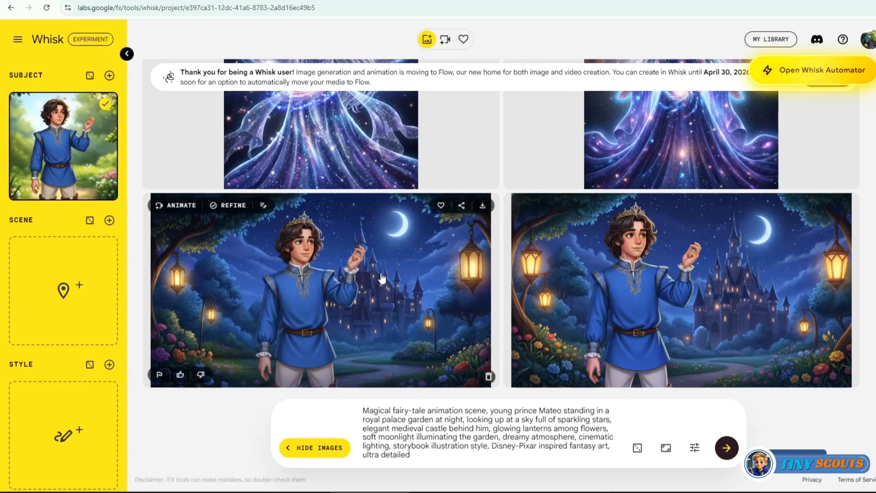
- Refine the first palace garden image with "he is at the top of the palace" and download the refined image
{"action": "left_click", "coordinate": [228, 207]}
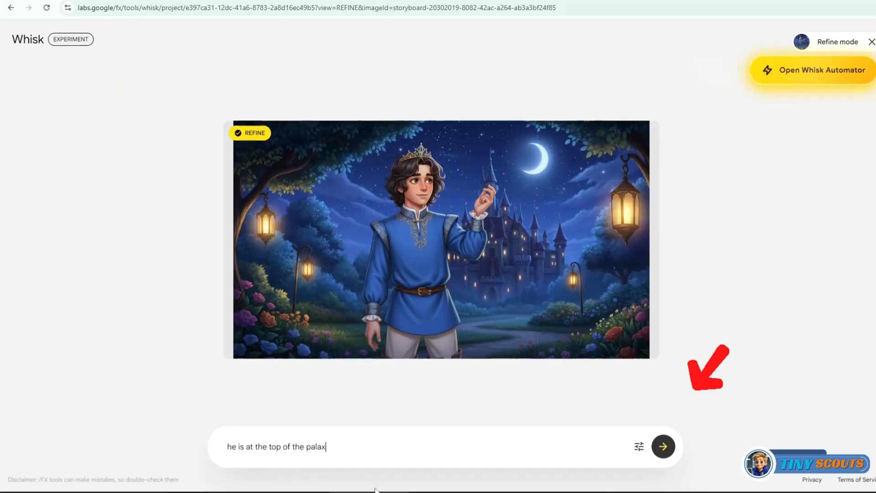
{"action": "left_click", "coordinate": [664, 447]}
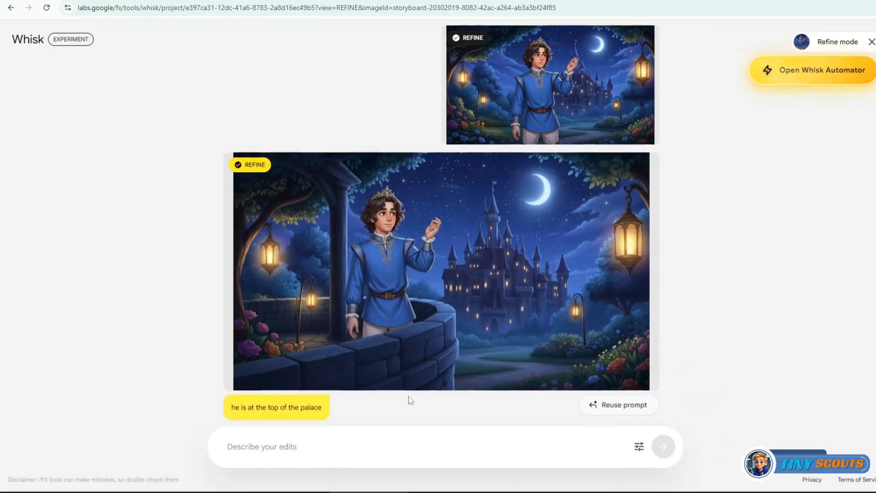
{"action": "key", "text": "Escape"}
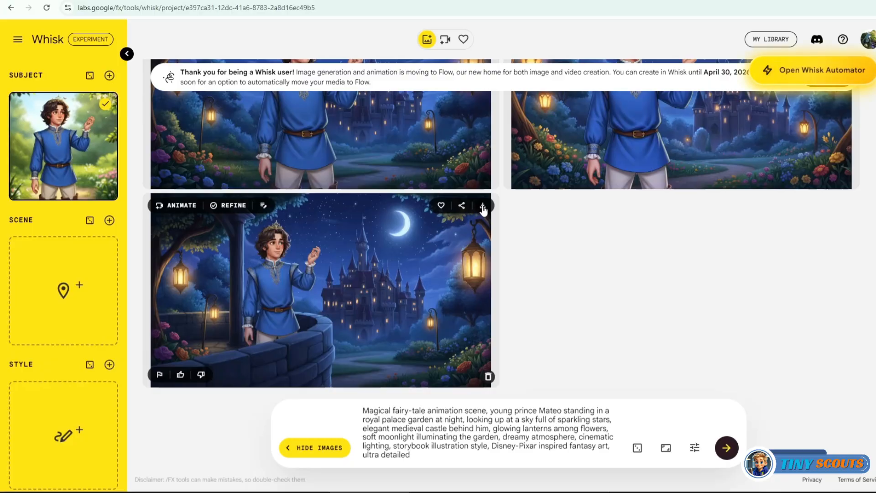
{"action": "left_click", "coordinate": [482, 206]}
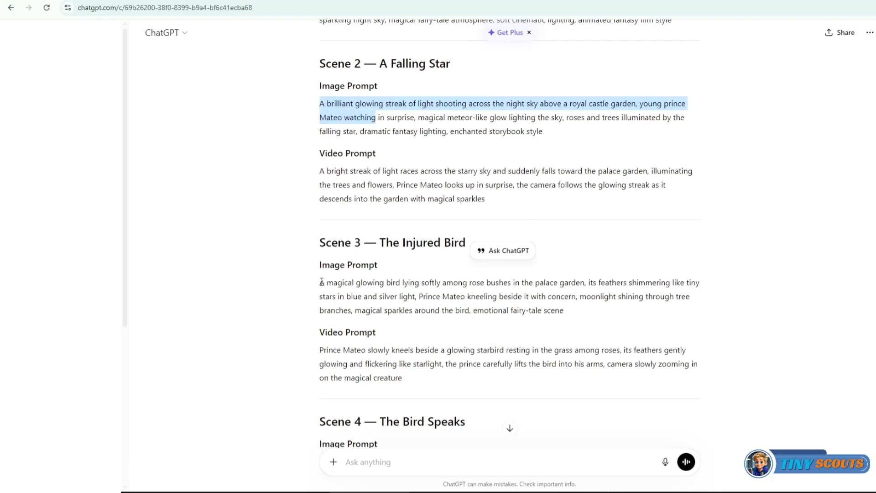
- Copy the Scene 3 image prompt, The Injured Bird, from ChatGPT into the Whisk prompt
{"action": "left_click", "coordinate": [322, 282]}
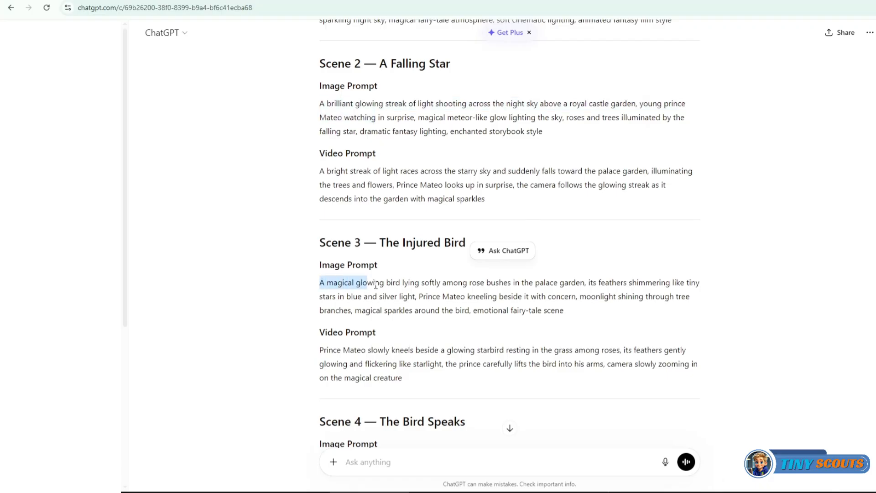
{"action": "left_click_drag", "start_coordinate": [376, 284], "coordinate": [586, 318]}
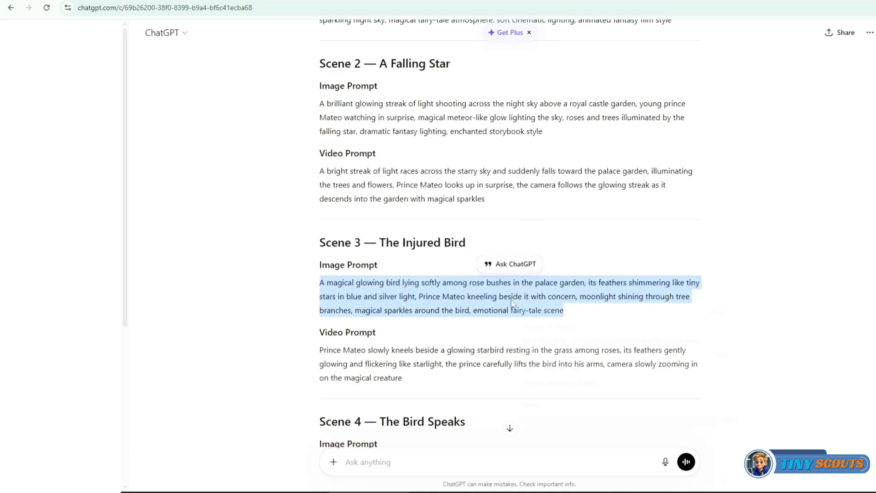
{"action": "left_click", "coordinate": [541, 312]}
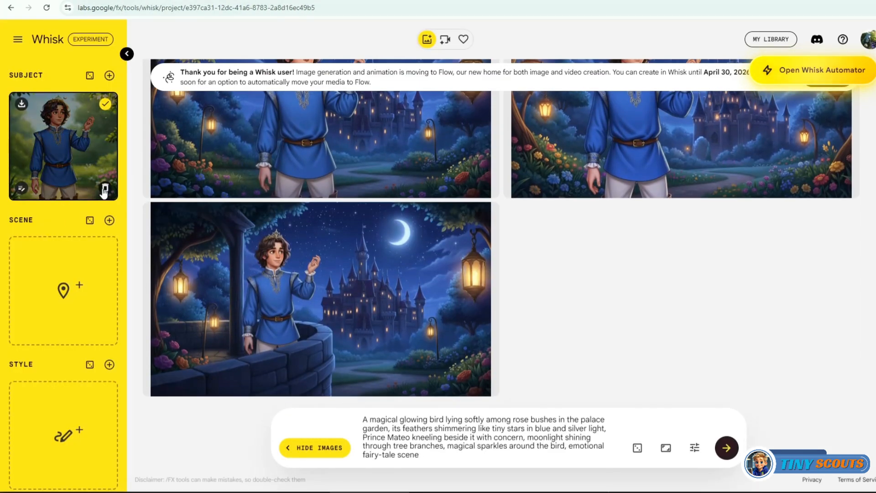
- Replace the subject reference with the glowing bird, add the refined balcony image as the scene reference, and generate the Scene 3 images
{"action": "left_click", "coordinate": [102, 189]}
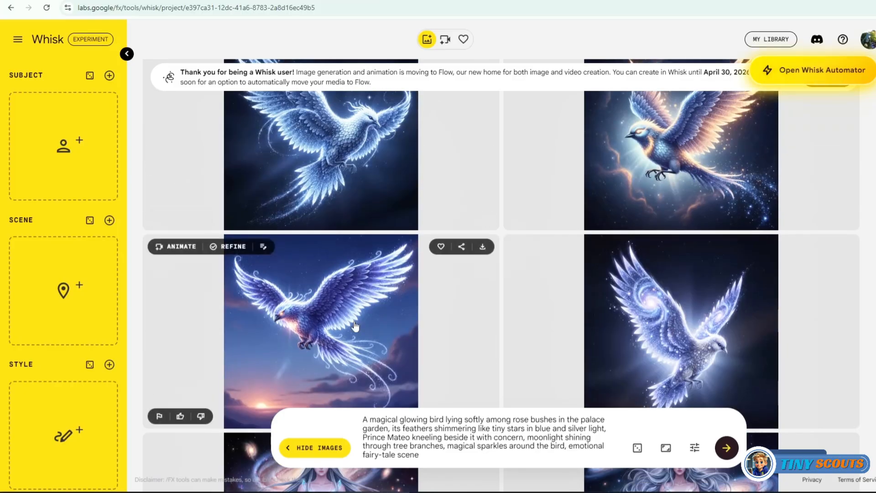
{"action": "scroll", "coordinate": [356, 326], "scroll_direction": "down", "scroll_amount": 3}
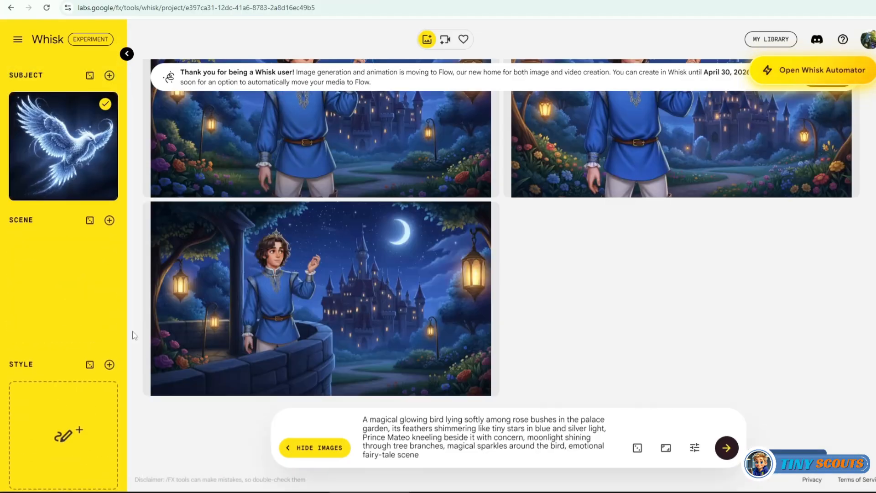
{"action": "left_click_drag", "start_coordinate": [206, 320], "coordinate": [51, 296]}
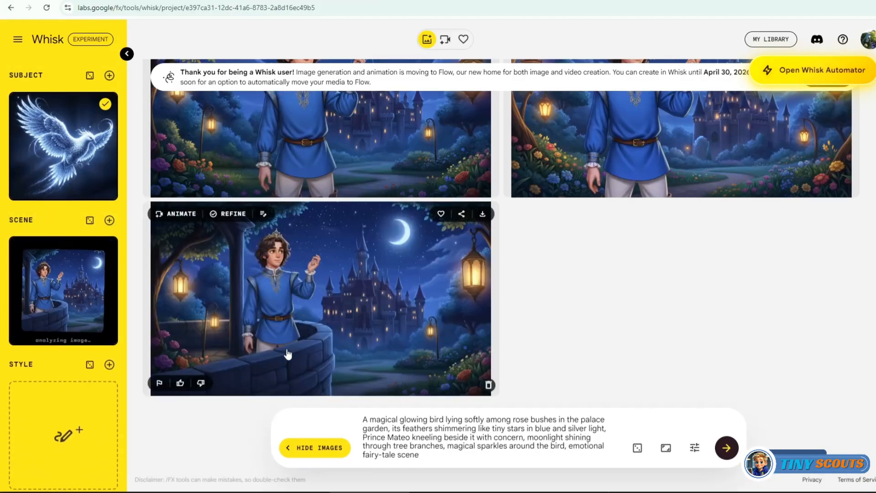
{"action": "left_click", "coordinate": [726, 448]}
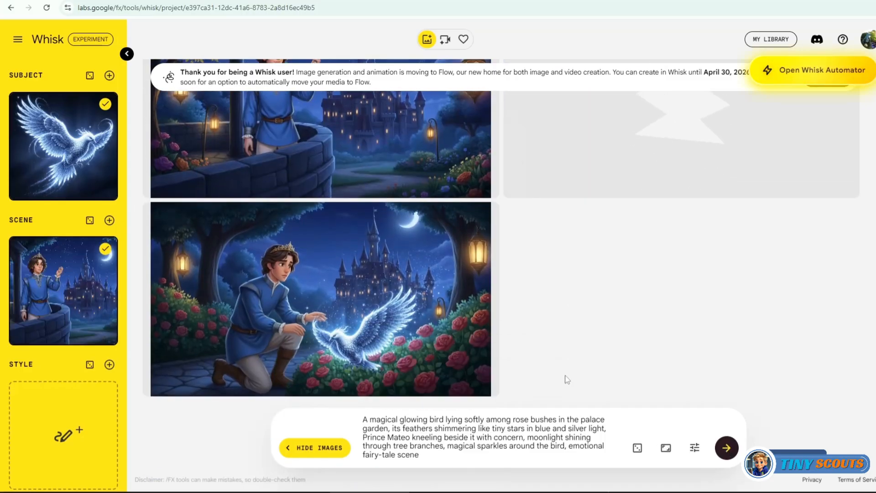
- Download the first image of the prince kneeling beside the bird and save it as "Image 2"
{"action": "scroll", "coordinate": [829, 238], "scroll_direction": "up", "scroll_amount": 2}
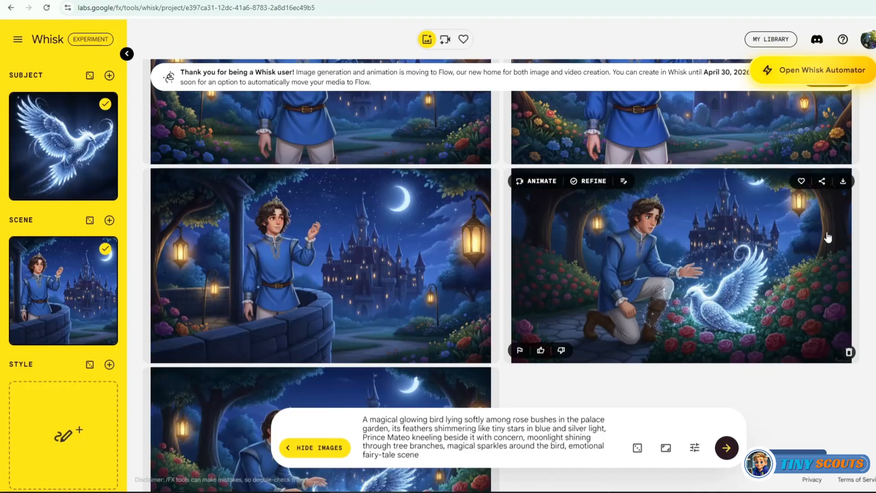
{"action": "left_click", "coordinate": [843, 182]}
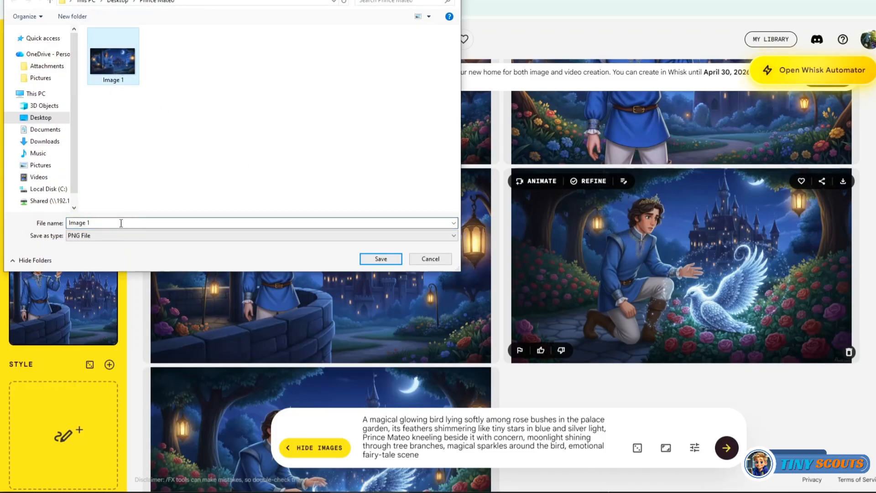
{"action": "key", "text": "BackSpace"}
{"action": "type", "text": "2"}
{"action": "left_click", "coordinate": [381, 259]}
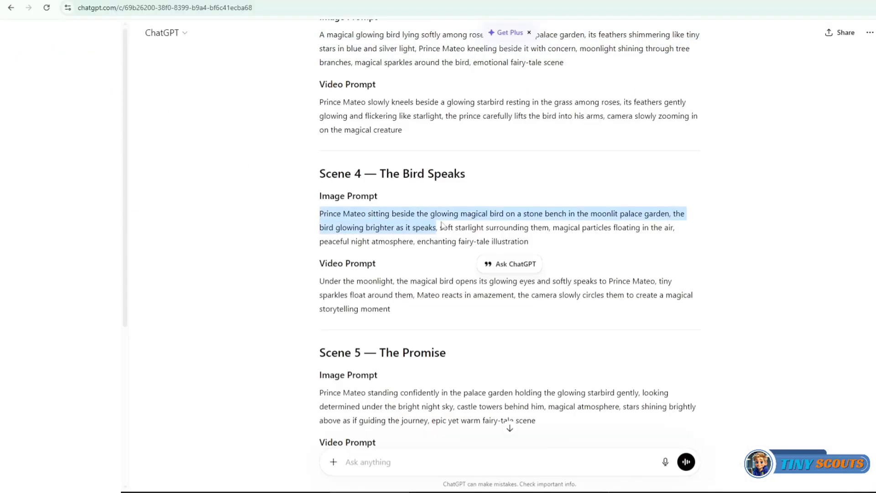
- Copy the Scene 4 image prompt from ChatGPT into Whisk and add a kneeling prince image as the style reference
{"action": "left_click_drag", "start_coordinate": [434, 228], "coordinate": [569, 241]}
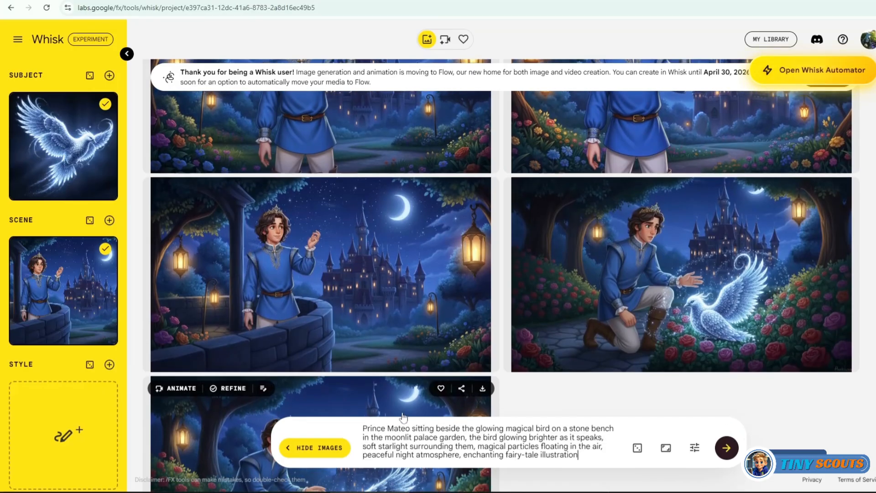
{"action": "left_click_drag", "start_coordinate": [685, 265], "coordinate": [63, 434]}
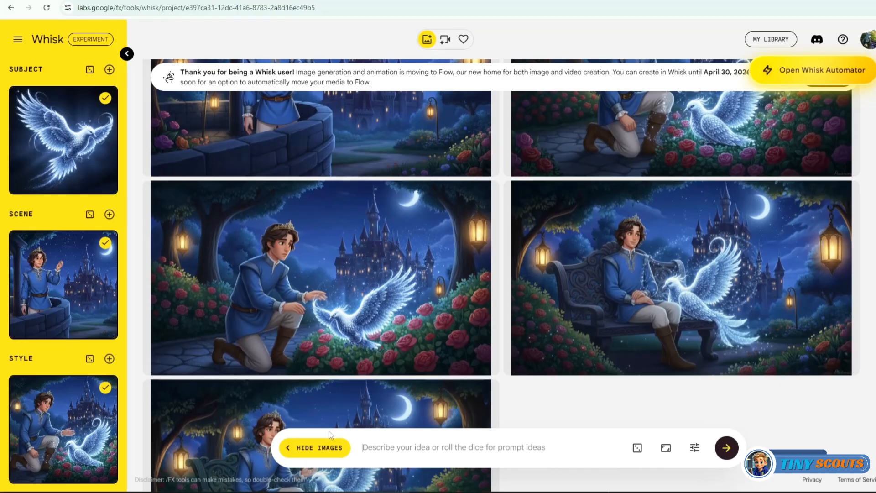
- Generate images from the celestial mountain climb prompt and from the prompt of the starbird transforming into Adeline
{"action": "key", "text": "ctrl+v"}
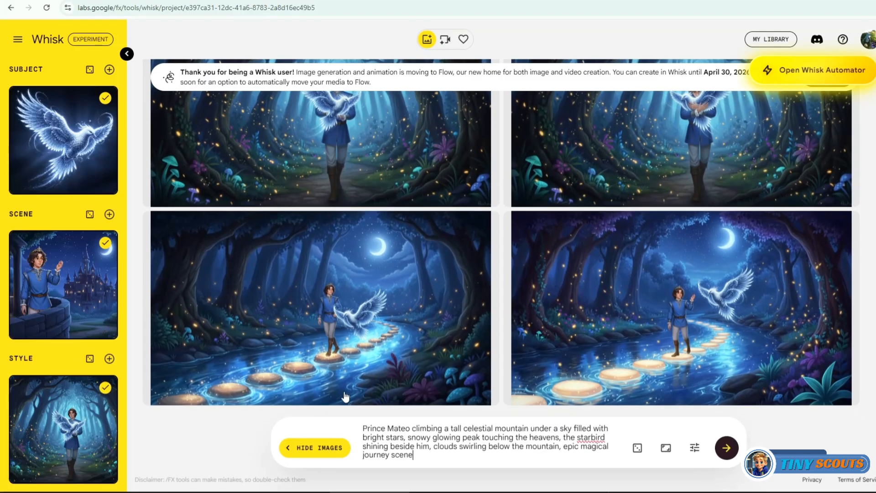
{"action": "left_click", "coordinate": [727, 449]}
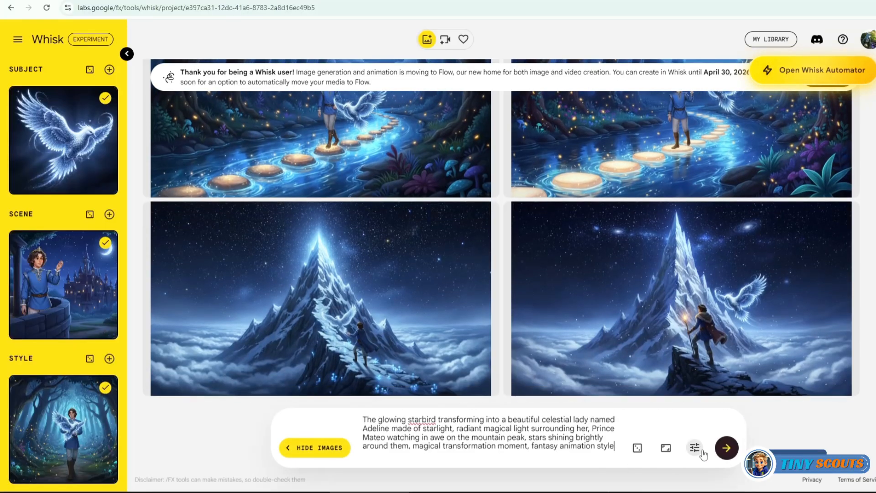
{"action": "key", "text": "Return"}
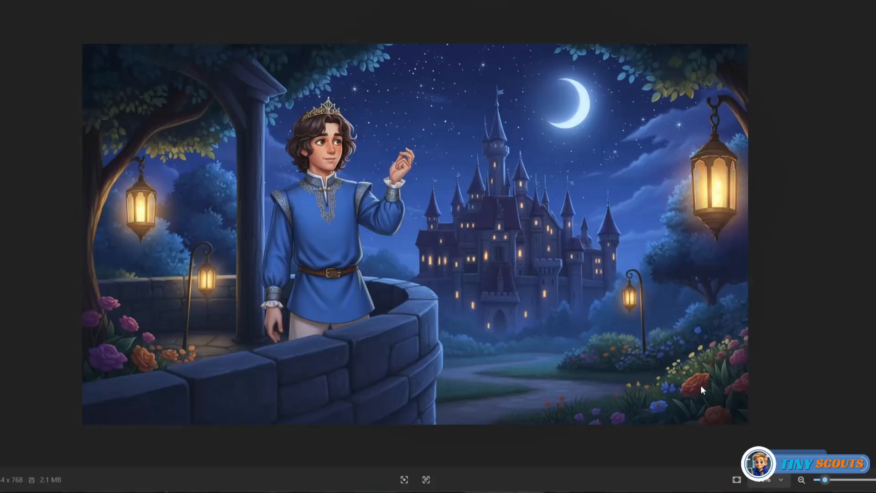
- Review the saved story images in order, from the prince on the balcony through the garden and forest scenes to the celestial mountain
{"action": "key", "text": "Right"}
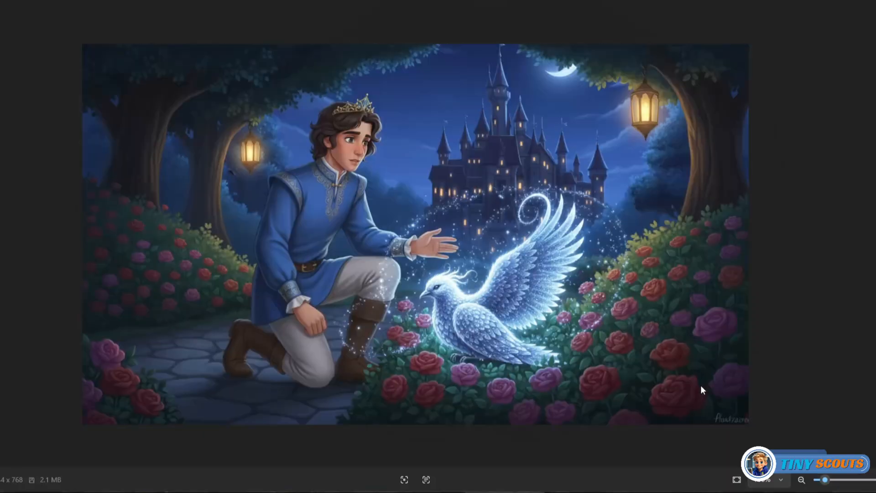
{"action": "key", "text": "Right"}
{"action": "key", "text": "Right"}
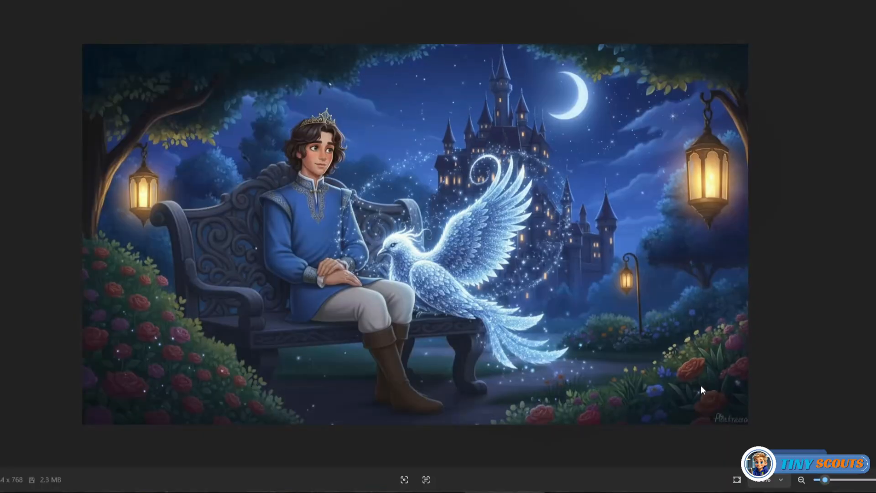
{"action": "key", "text": "Right"}
{"action": "key", "text": "Right"}
{"action": "key", "text": "Right"}
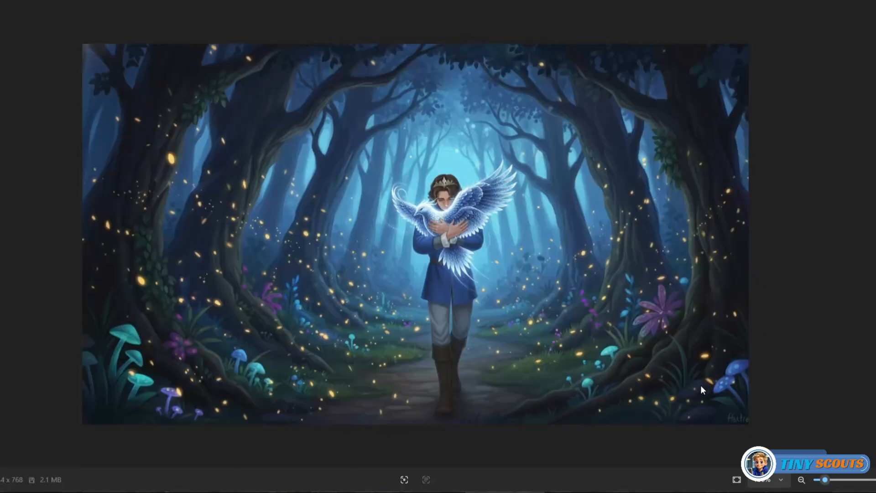
{"action": "key", "text": "Right"}
{"action": "key", "text": "Right"}
{"action": "key", "text": "Right"}
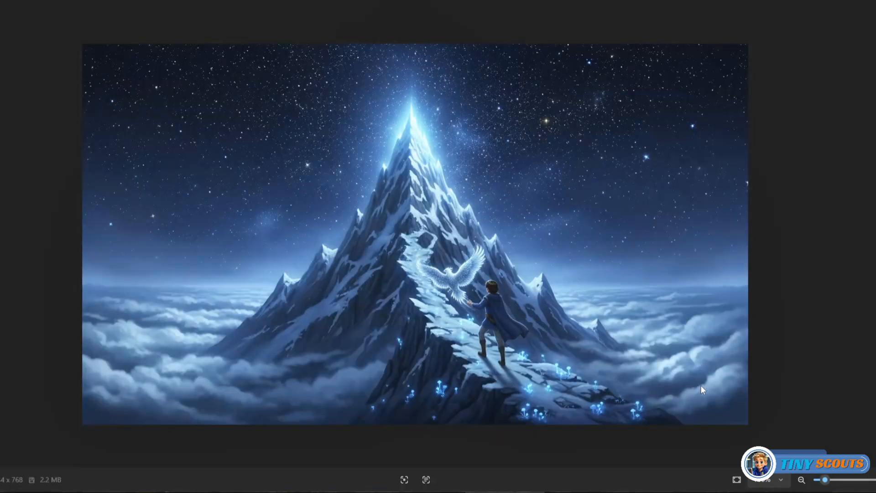
{"action": "key", "text": "Right"}
{"action": "key", "text": "Right"}
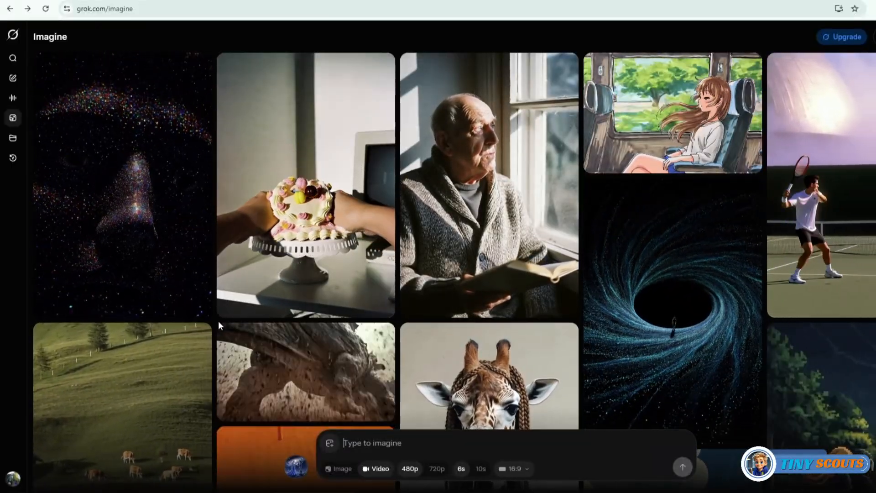
- Browse the sample gallery on Grok's Imagine page for examples of generated images and videos
{"action": "scroll", "coordinate": [242, 306], "scroll_direction": "down", "scroll_amount": 4}
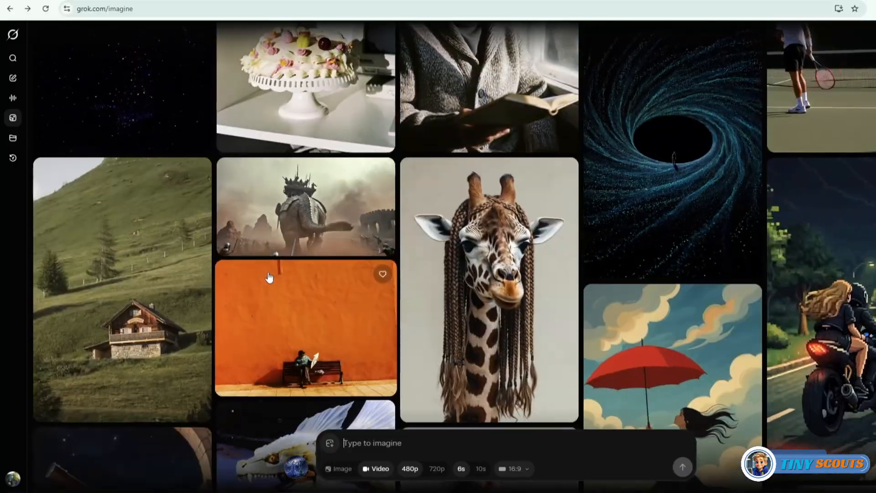
{"action": "scroll", "coordinate": [270, 278], "scroll_direction": "down", "scroll_amount": 2}
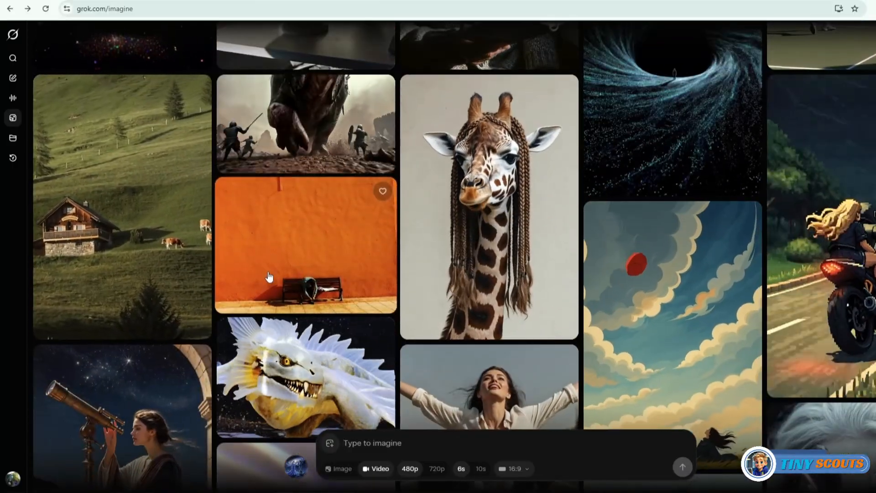
{"action": "scroll", "coordinate": [270, 278], "scroll_direction": "down", "scroll_amount": 2}
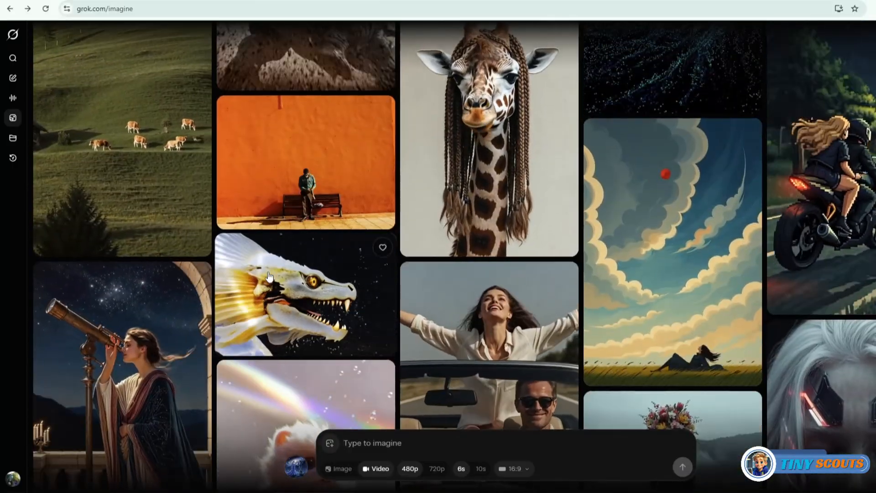
{"action": "scroll", "coordinate": [269, 277], "scroll_direction": "down", "scroll_amount": 4}
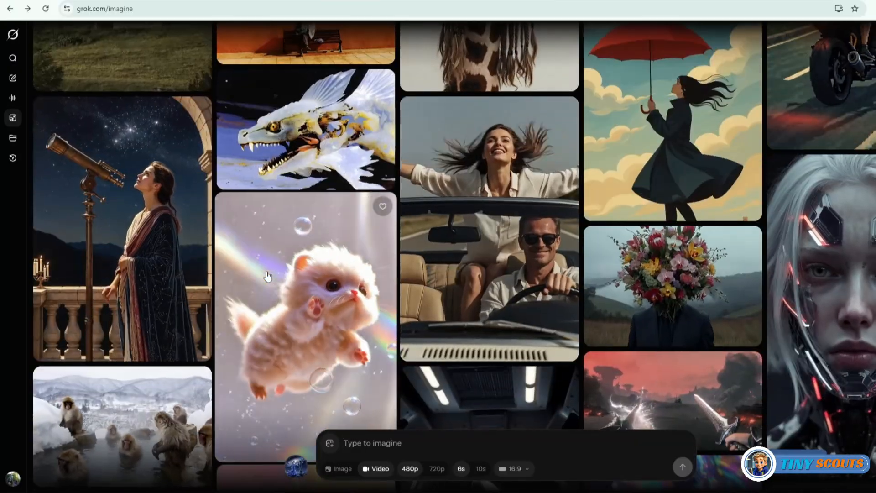
{"action": "scroll", "coordinate": [268, 276], "scroll_direction": "down", "scroll_amount": 4}
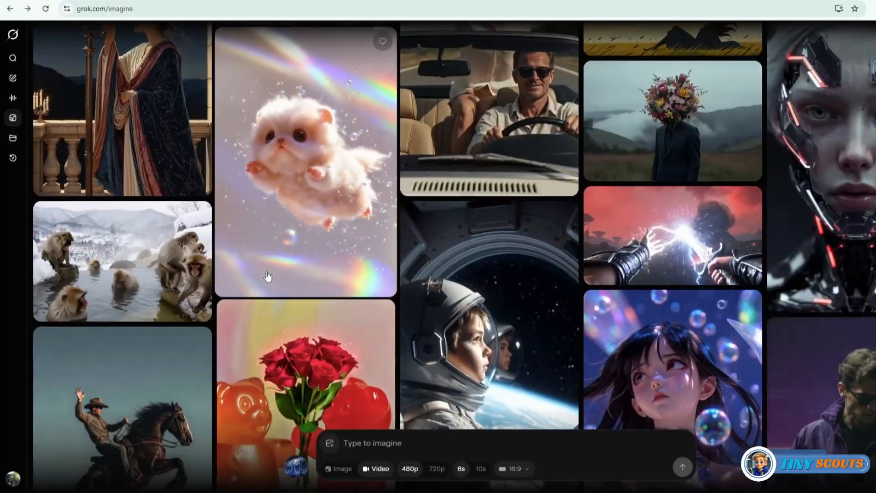
{"action": "scroll", "coordinate": [268, 277], "scroll_direction": "down", "scroll_amount": 4}
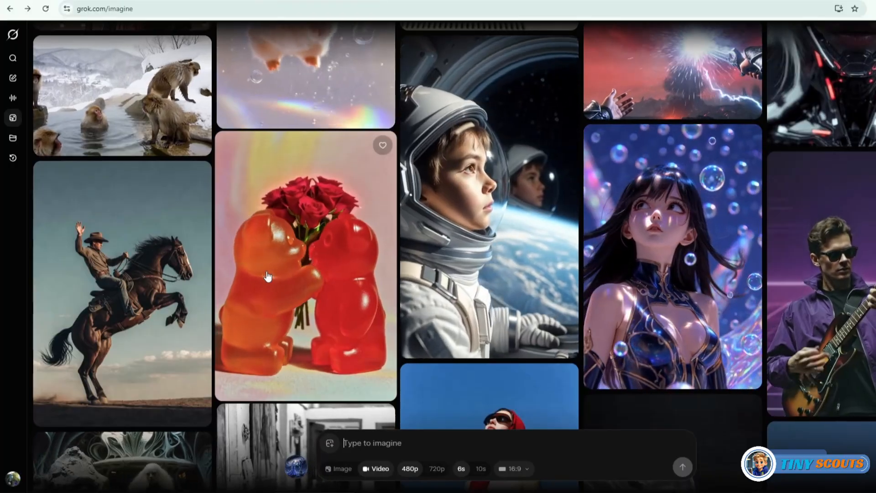
{"action": "scroll", "coordinate": [268, 277], "scroll_direction": "down", "scroll_amount": 4}
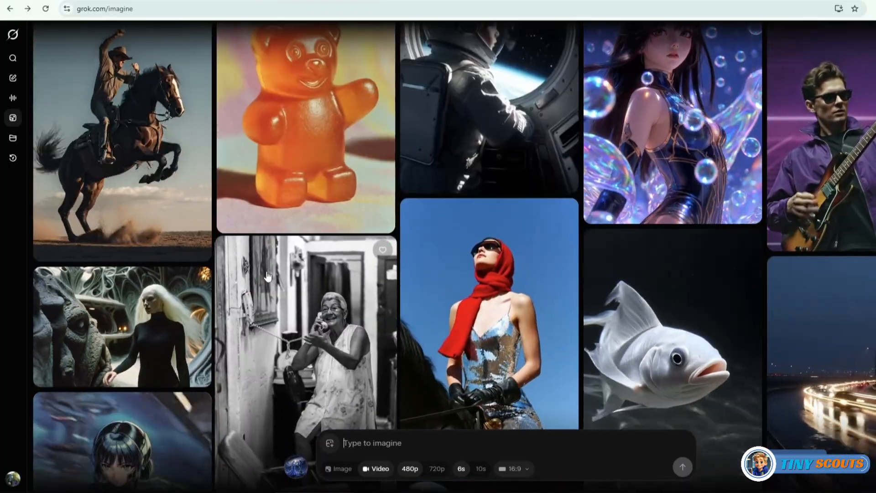
{"action": "scroll", "coordinate": [268, 276], "scroll_direction": "down", "scroll_amount": 6}
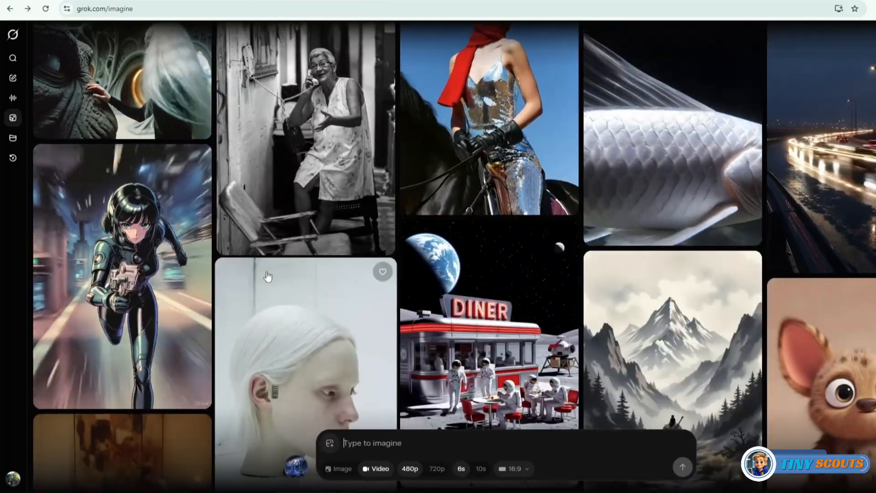
{"action": "scroll", "coordinate": [268, 277], "scroll_direction": "down", "scroll_amount": 4}
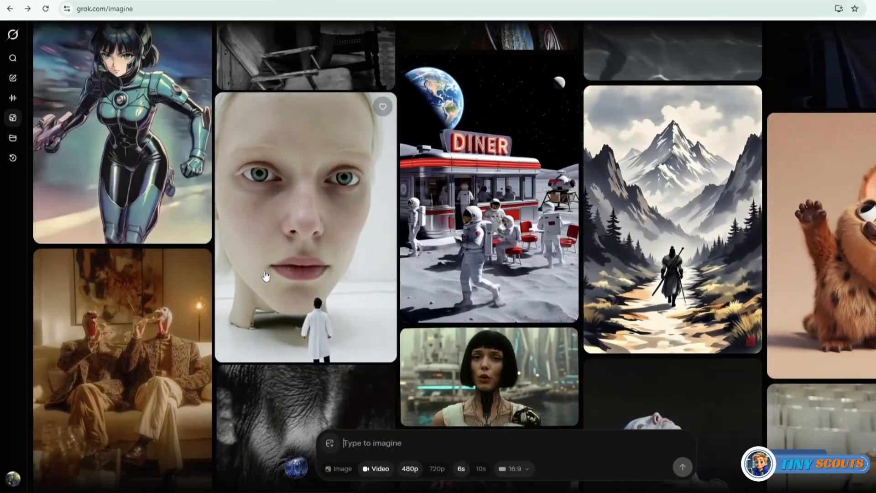
{"action": "scroll", "coordinate": [268, 276], "scroll_direction": "down", "scroll_amount": 4}
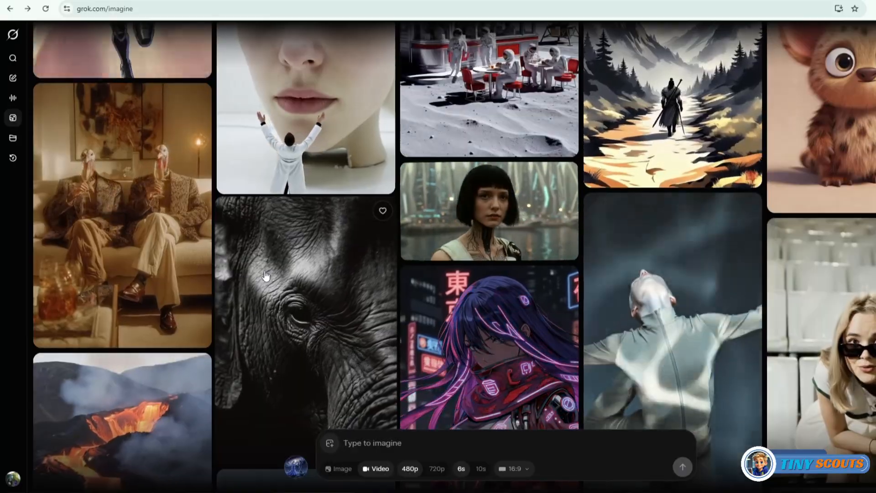
{"action": "scroll", "coordinate": [266, 276], "scroll_direction": "down", "scroll_amount": 4}
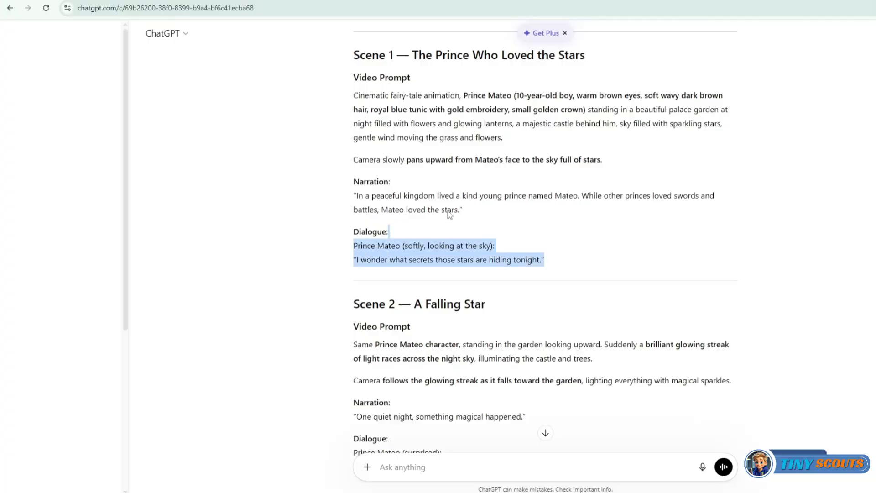
- Copy the Scene 1 video prompt with its dialogue from ChatGPT into the Grok Imagine prompt, leaving out the narration
{"action": "left_click_drag", "start_coordinate": [450, 214], "coordinate": [358, 110]}
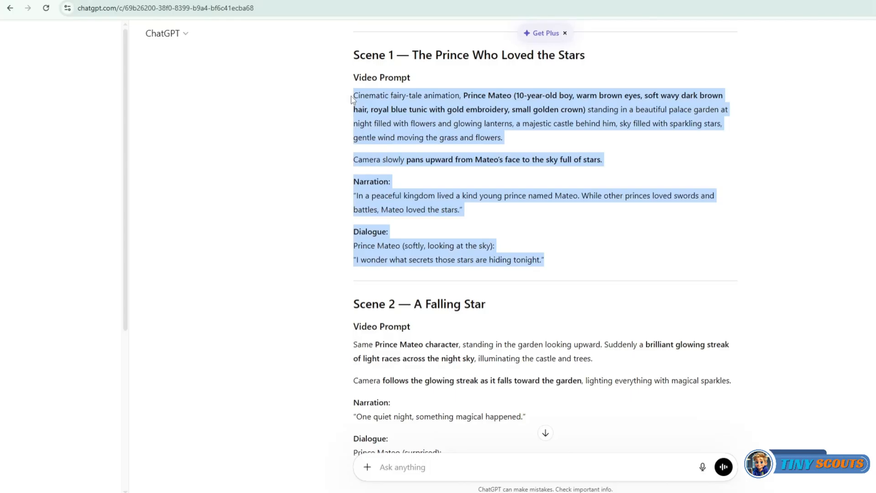
{"action": "right_click", "coordinate": [381, 118]}
{"action": "left_click", "coordinate": [395, 129]}
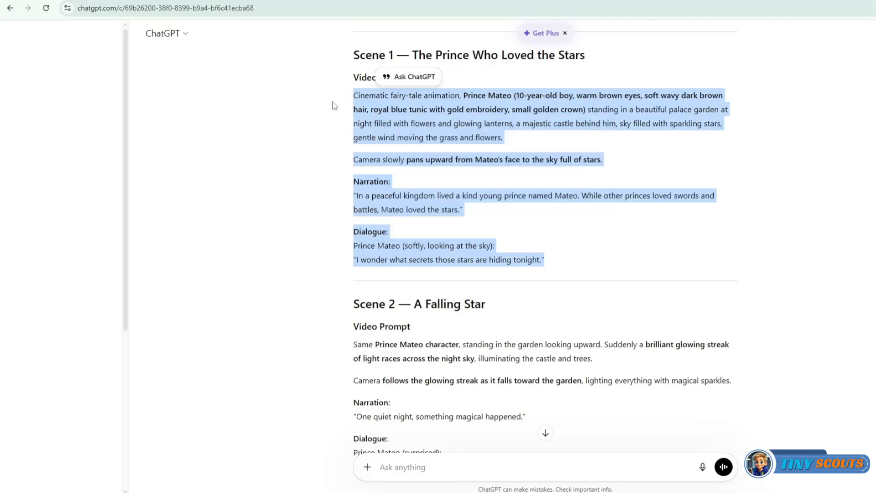
{"action": "left_click", "coordinate": [234, 1]}
{"action": "left_click", "coordinate": [376, 451]}
{"action": "key", "text": "ctrl+v"}
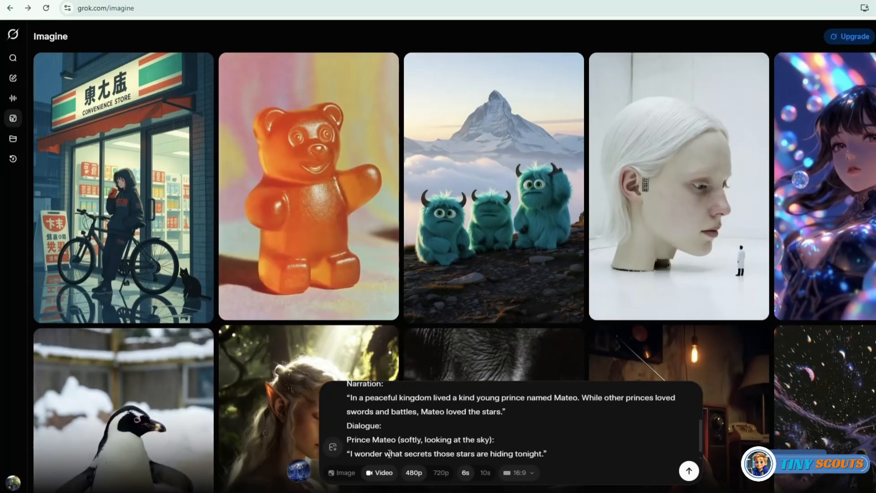
- Attach Image 1 to the prompt, set the output to video, generate the 6-second 480p Scene 1 clip and play it
{"action": "left_click", "coordinate": [332, 447]}
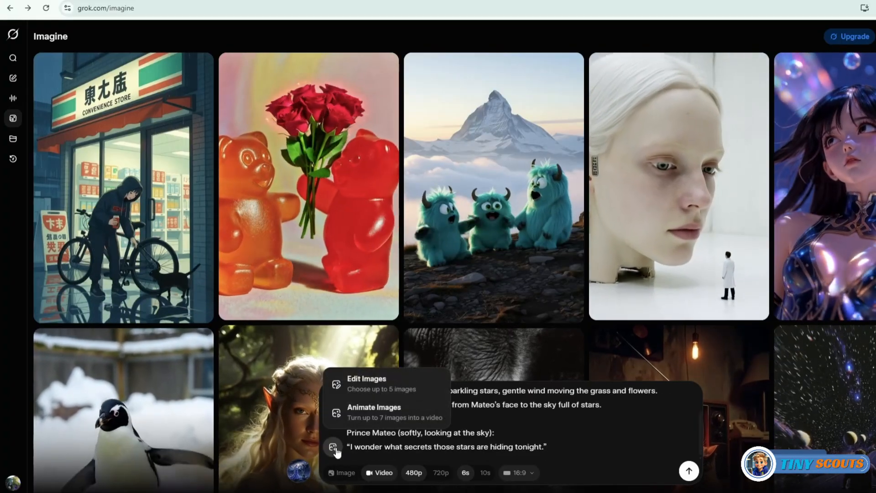
{"action": "left_click", "coordinate": [370, 391]}
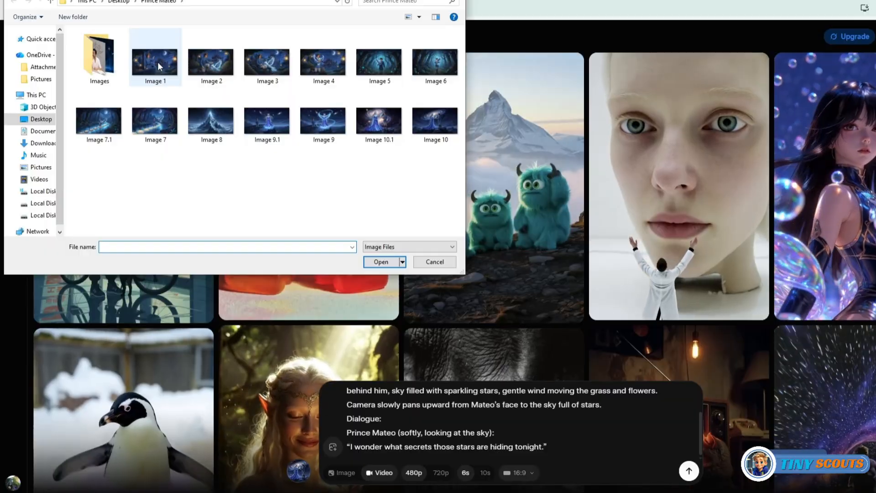
{"action": "double_click", "coordinate": [158, 63]}
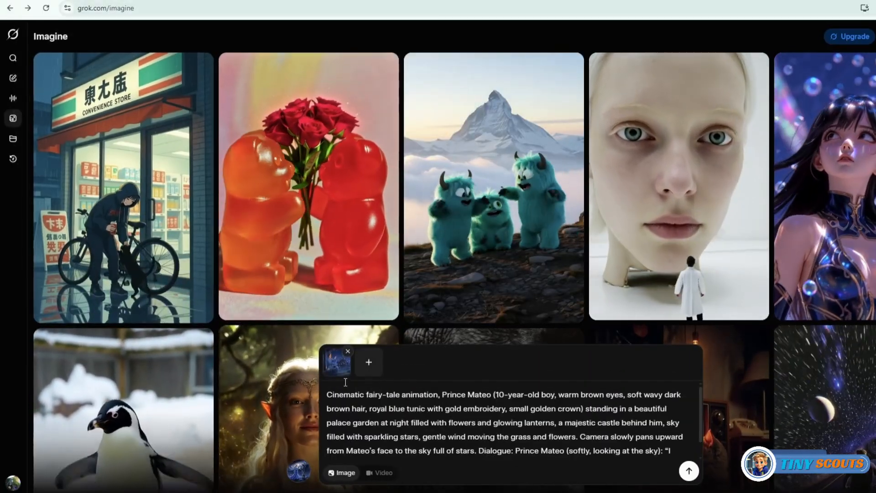
{"action": "left_click", "coordinate": [384, 476]}
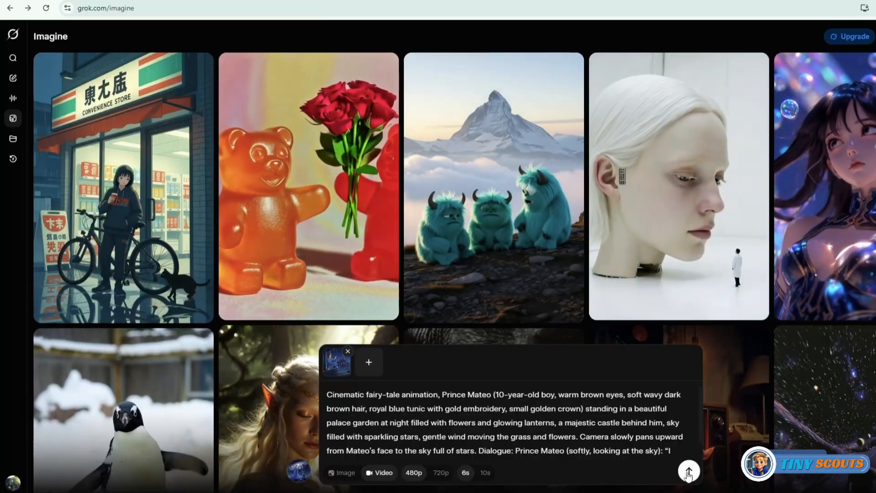
{"action": "left_click", "coordinate": [689, 471]}
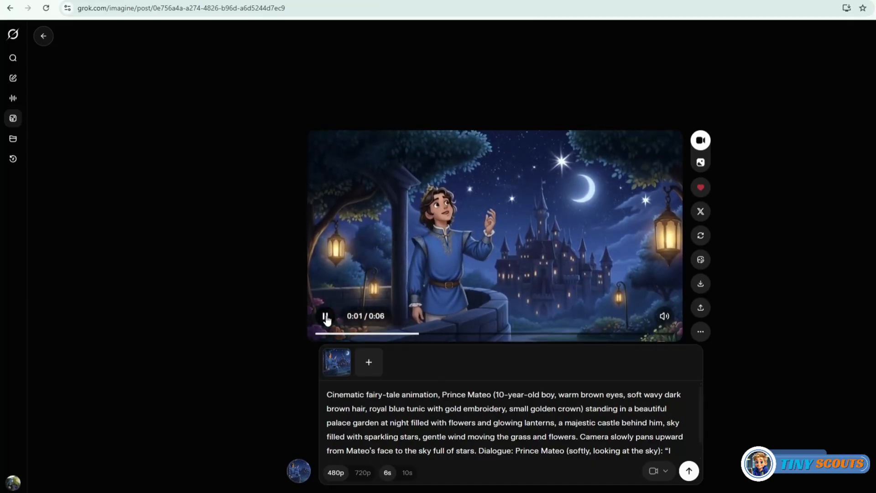
{"action": "left_click", "coordinate": [321, 332]}
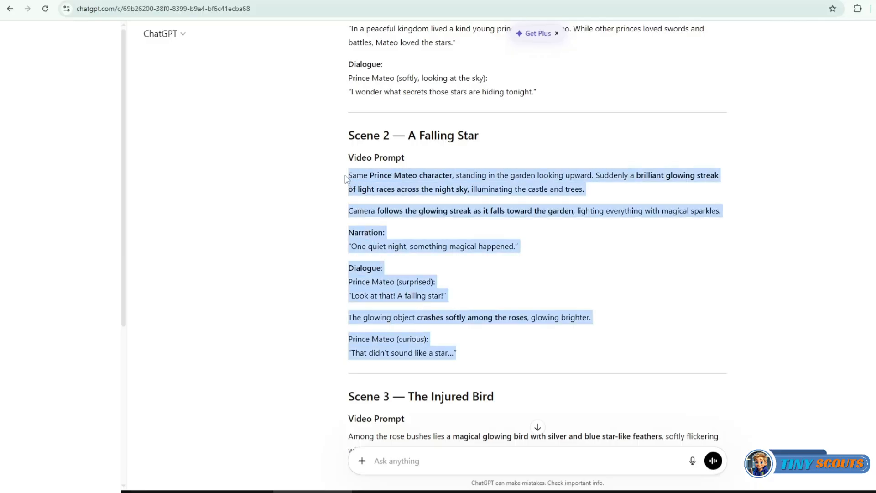
- Copy the Scene 2 falling-star video prompt from ChatGPT into a new Grok Imagine prompt, leaving out the narration
{"action": "right_click", "coordinate": [351, 178]}
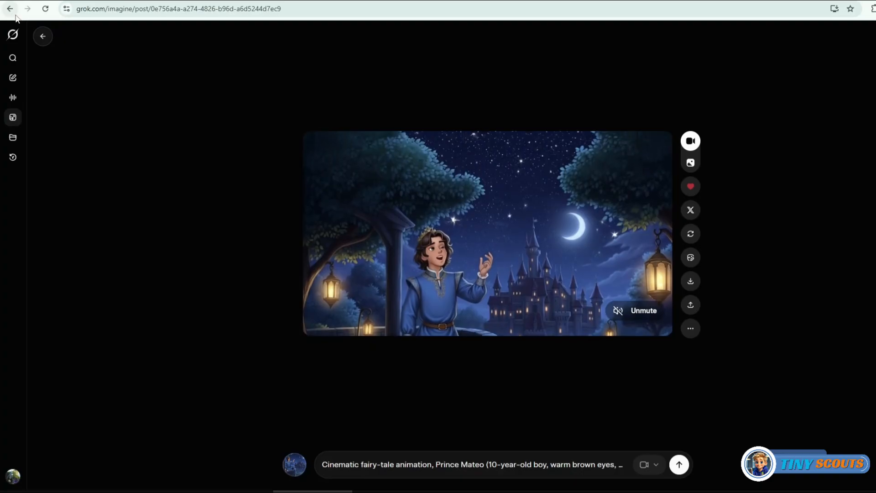
{"action": "left_click", "coordinate": [43, 37]}
{"action": "left_click", "coordinate": [363, 442]}
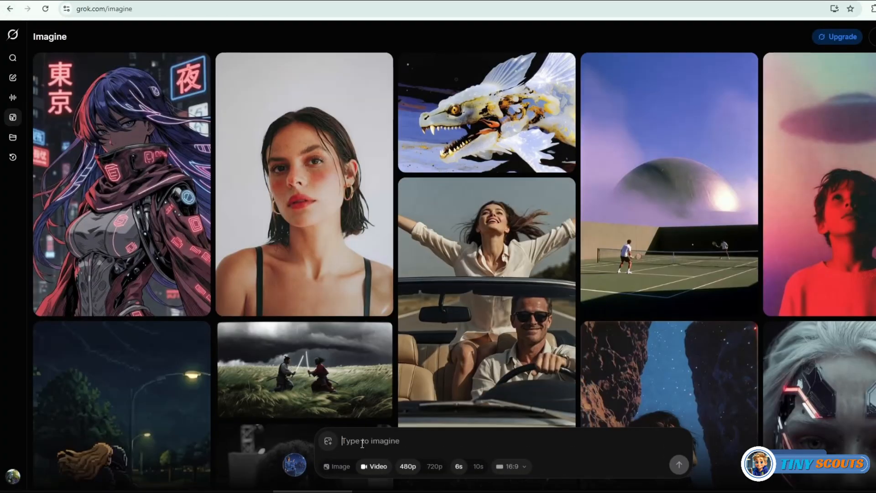
{"action": "key", "text": "ctrl+v"}
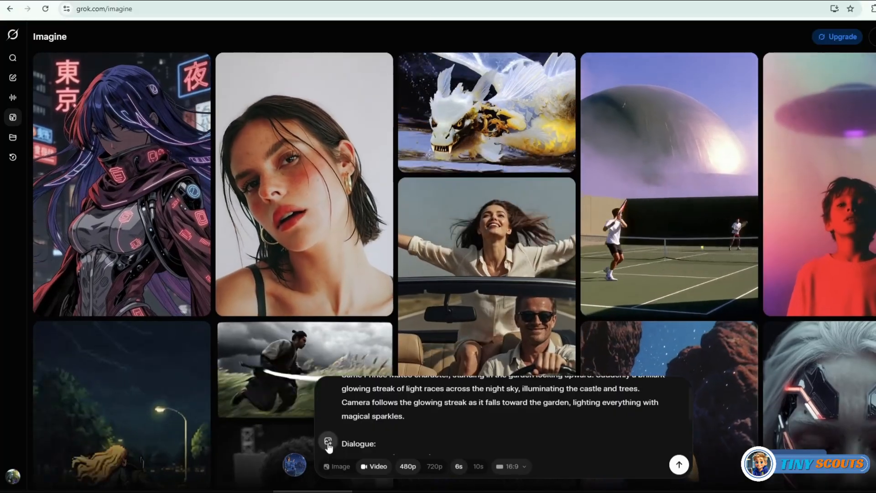
- Attach Image 2 to the prompt, set the output to video and generate the 6-second 480p Scene 2 clip
{"action": "left_click", "coordinate": [328, 441]}
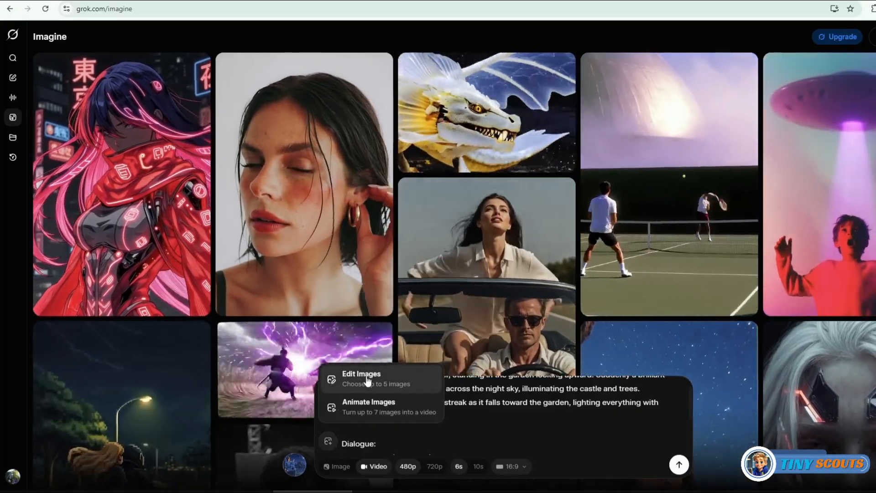
{"action": "left_click", "coordinate": [368, 381]}
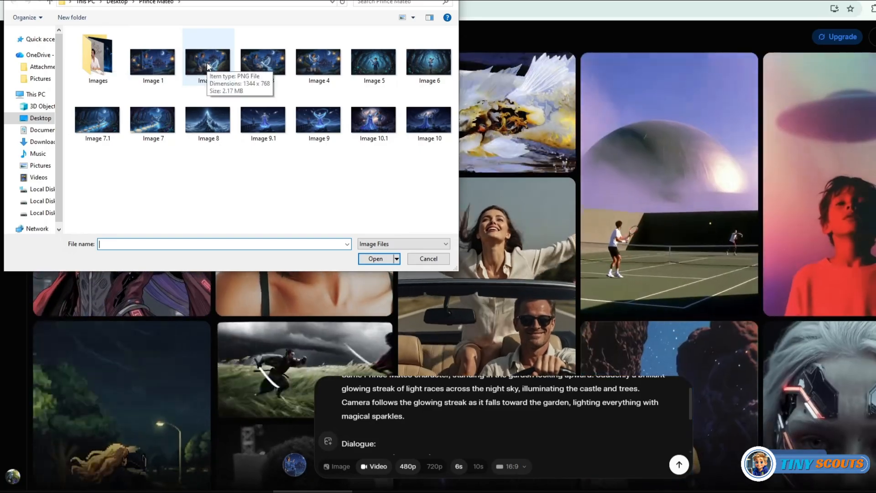
{"action": "double_click", "coordinate": [207, 62]}
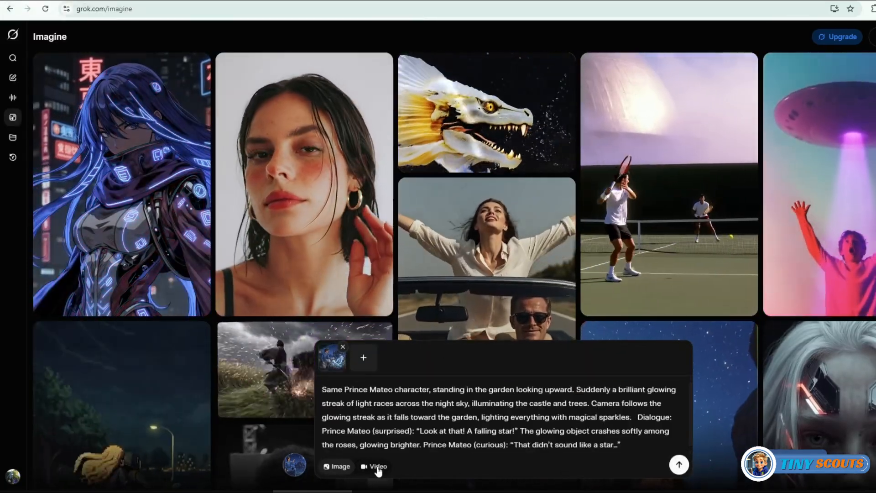
{"action": "left_click", "coordinate": [377, 467]}
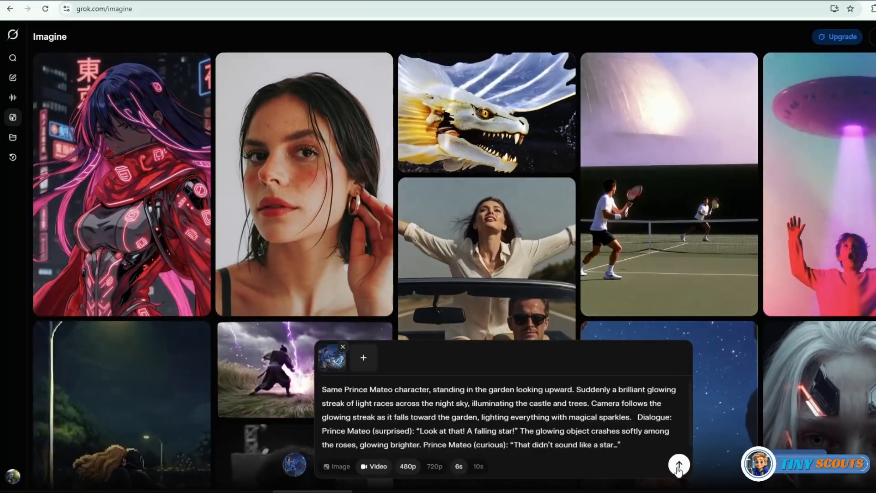
{"action": "left_click", "coordinate": [679, 466]}
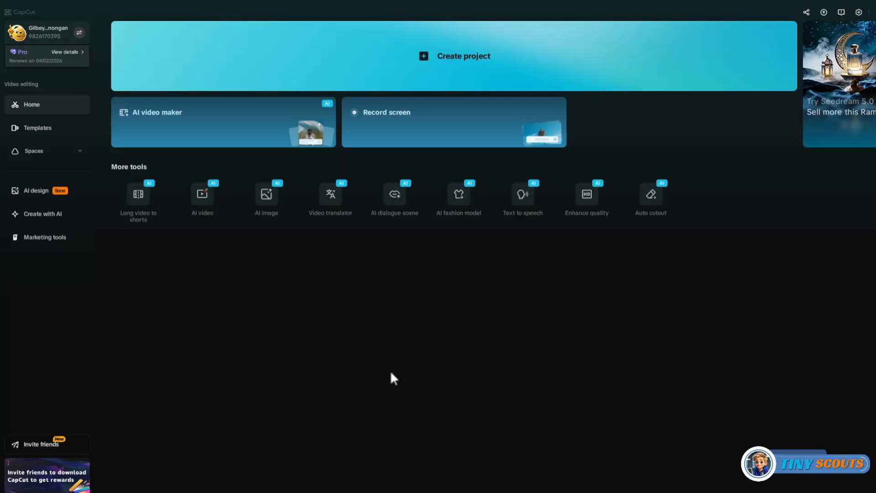
- Switch to CapCut, create a project, import all clips from Vid 1 to Vid 13 and place them in sequence on the timeline
{"action": "left_click", "coordinate": [470, 67]}
{"action": "left_click", "coordinate": [195, 125]}
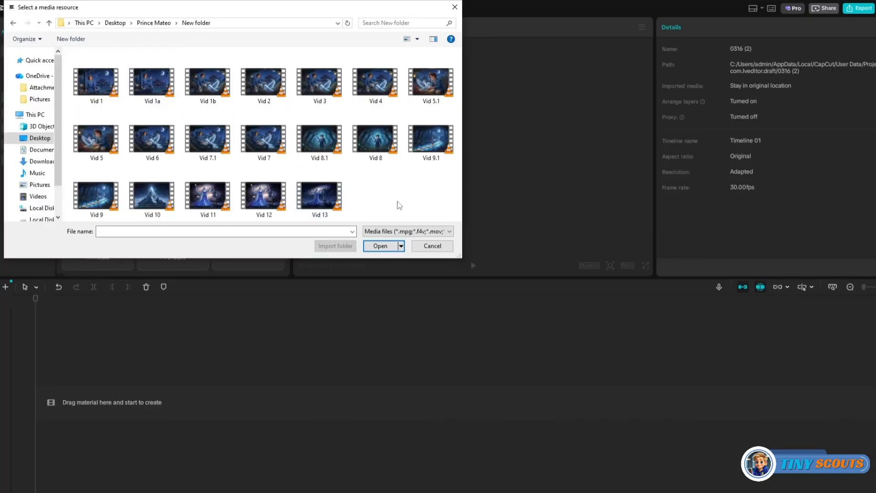
{"action": "left_click_drag", "start_coordinate": [453, 214], "coordinate": [84, 401]}
{"action": "left_click", "coordinate": [380, 246]}
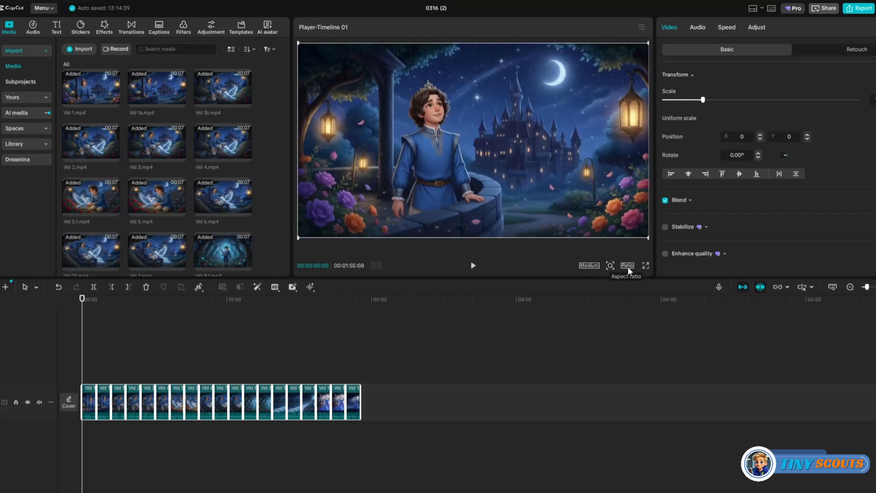
- Set the project's aspect ratio to 16:9 and turn off the main track magnet
{"action": "left_click", "coordinate": [627, 265]}
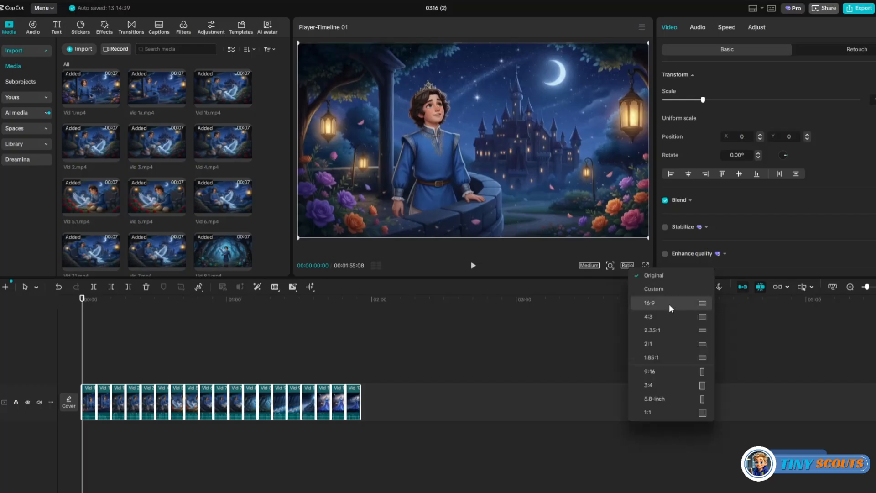
{"action": "left_click", "coordinate": [670, 304]}
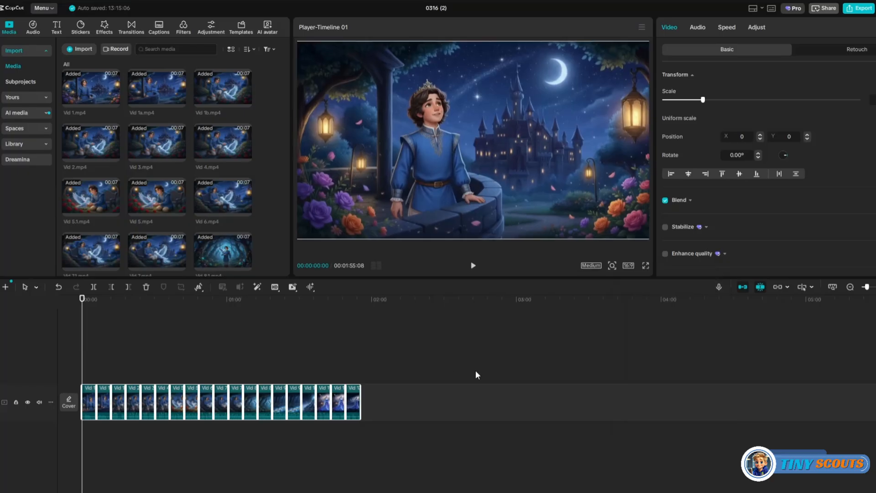
{"action": "left_click", "coordinate": [741, 288]}
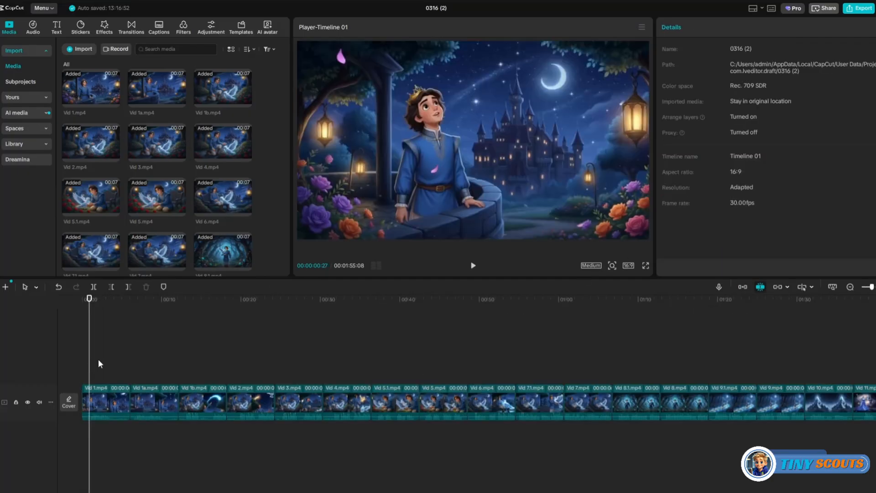
- Review the opening clips and delete the part of Vid 1a before 00:00:10:24
{"action": "left_click", "coordinate": [469, 270]}
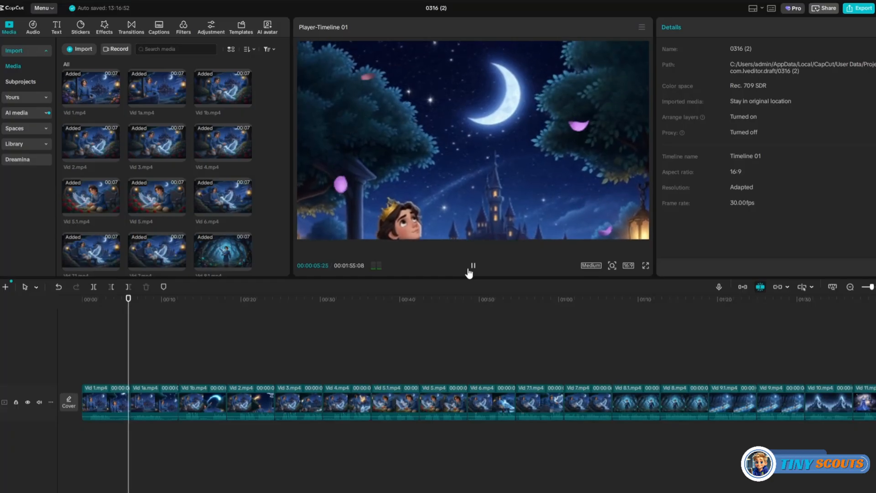
{"action": "left_click", "coordinate": [470, 272]}
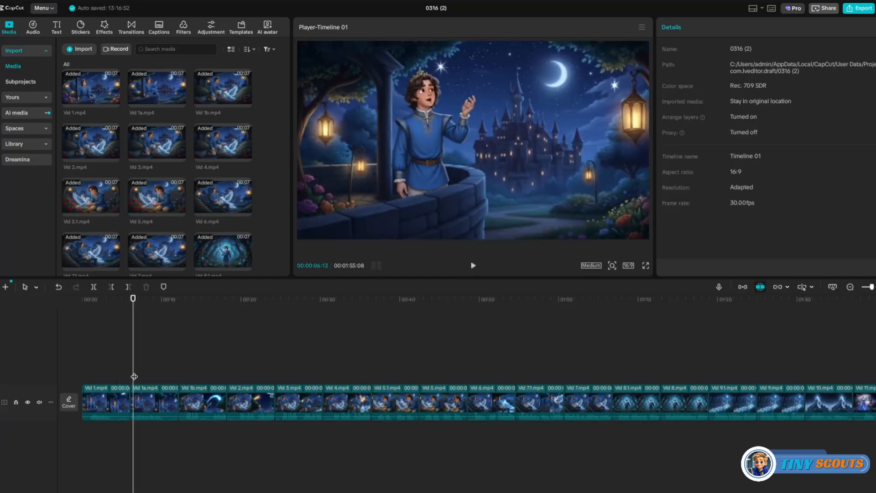
{"action": "left_click_drag", "start_coordinate": [133, 375], "coordinate": [174, 373]}
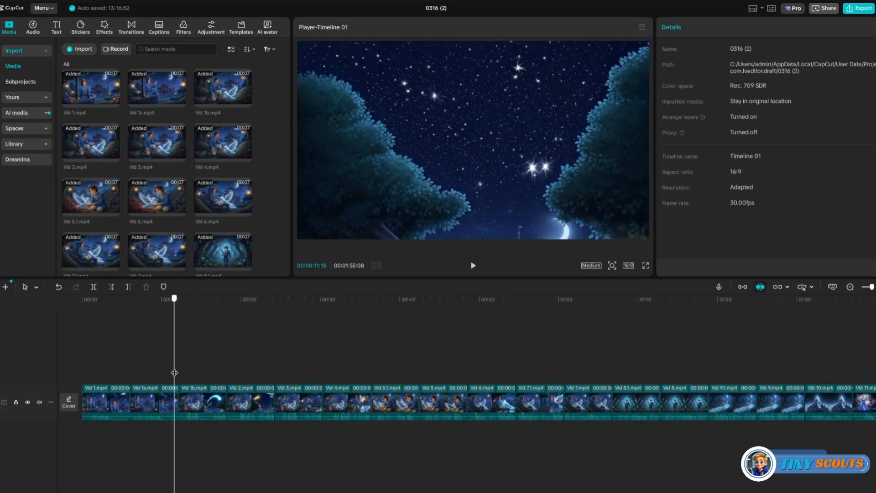
{"action": "left_click", "coordinate": [473, 267]}
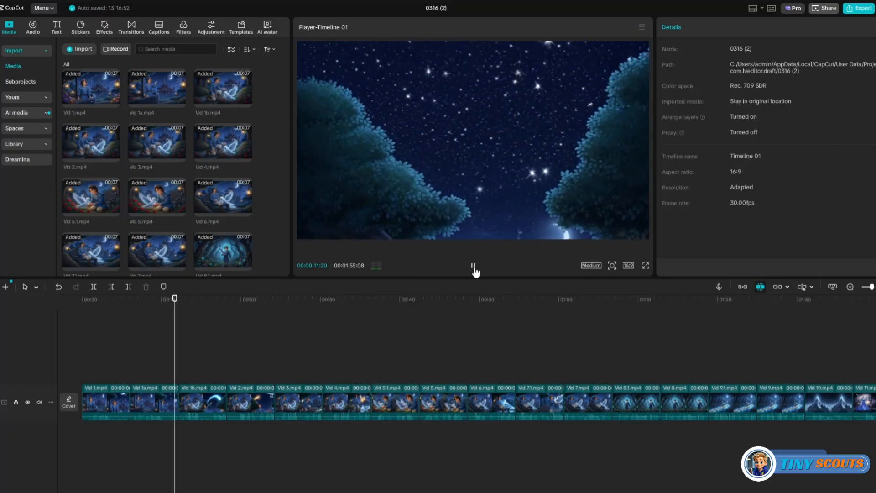
{"action": "left_click", "coordinate": [473, 267]}
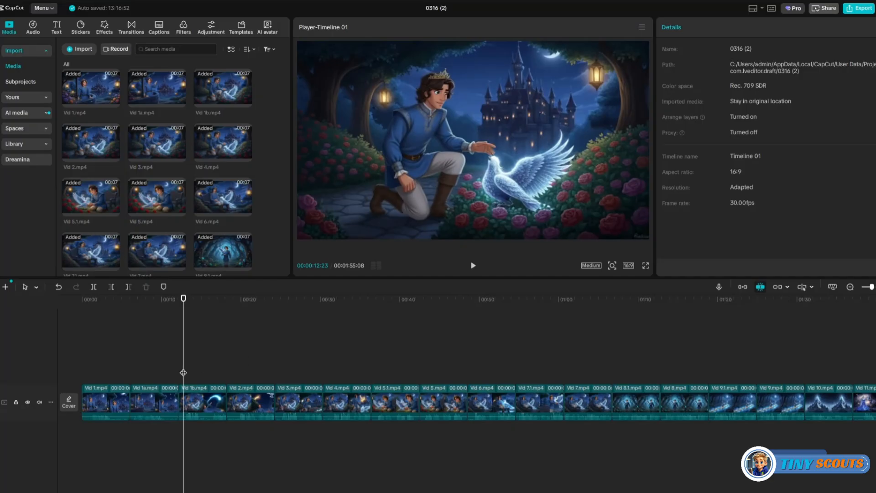
{"action": "left_click_drag", "start_coordinate": [185, 372], "coordinate": [168, 363]}
{"action": "left_click", "coordinate": [147, 391]}
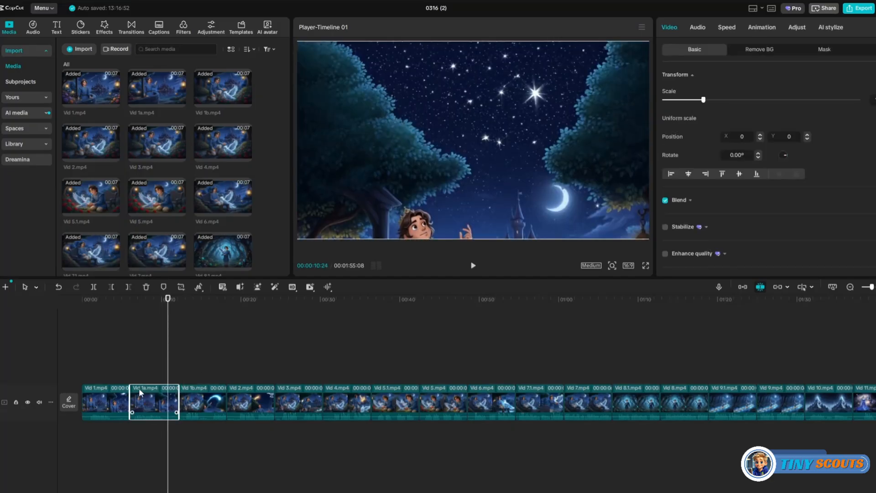
{"action": "left_click", "coordinate": [114, 289]}
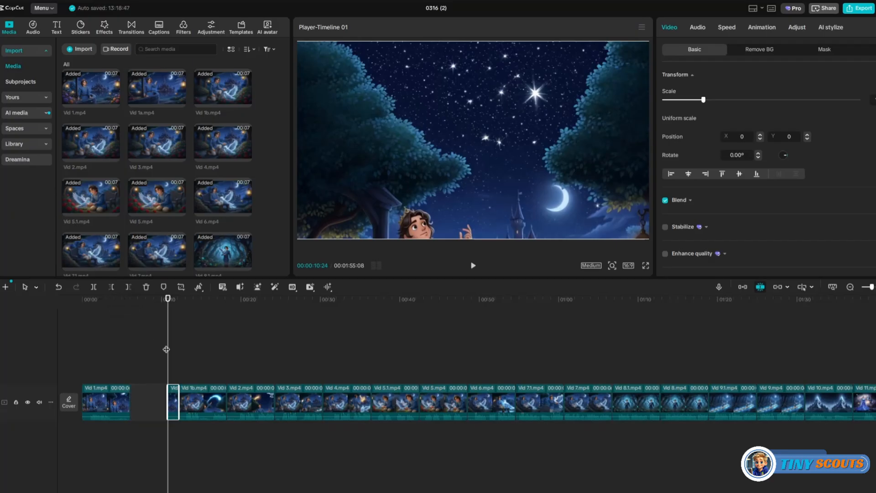
- Move the remaining piece of Vid 1a directly after Vid 1 and trim its end to about 0.9 s
{"action": "left_click_drag", "start_coordinate": [166, 350], "coordinate": [120, 353]}
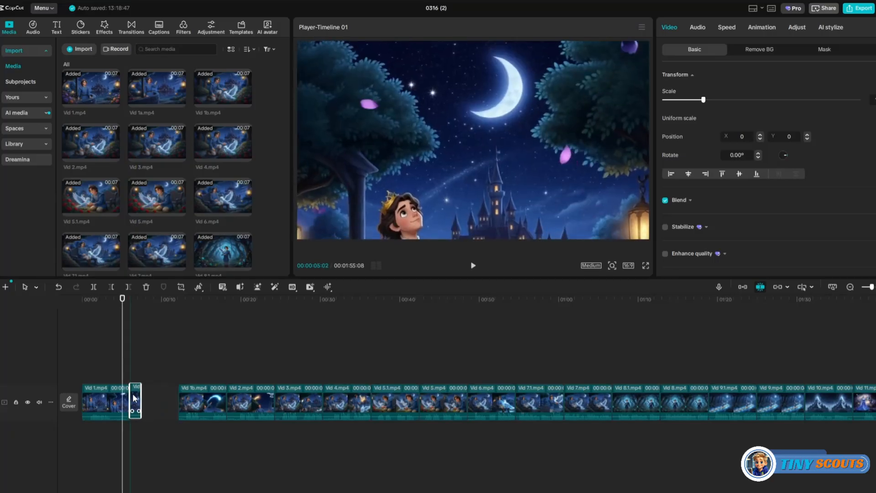
{"action": "left_click_drag", "start_coordinate": [141, 392], "coordinate": [132, 391]}
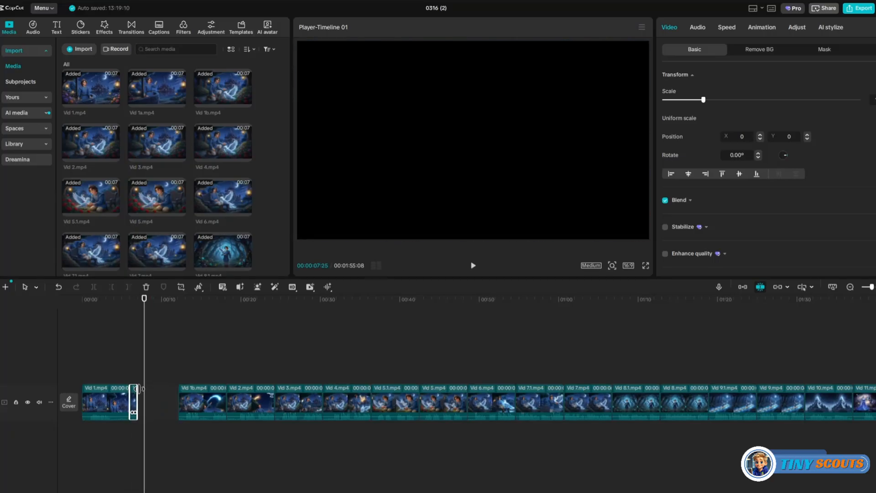
- Slow the short Vid 1a piece to below normal speed and play back the edited clips
{"action": "left_click", "coordinate": [729, 28]}
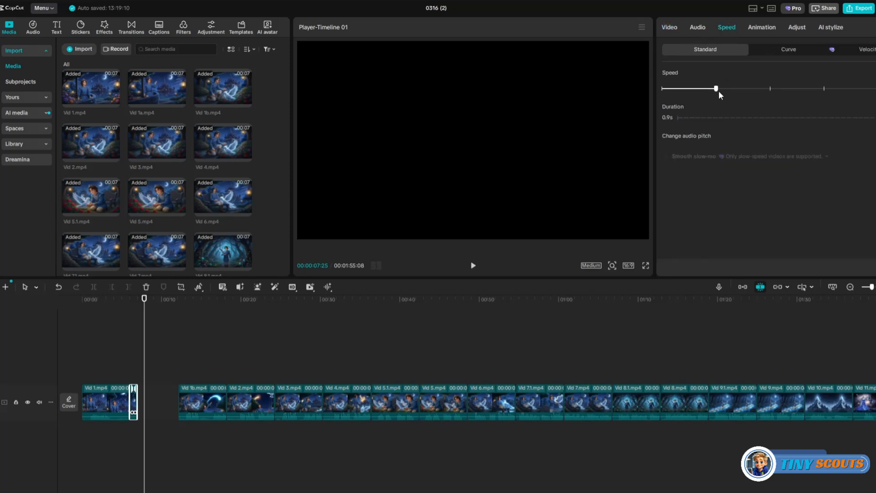
{"action": "left_click", "coordinate": [706, 89]}
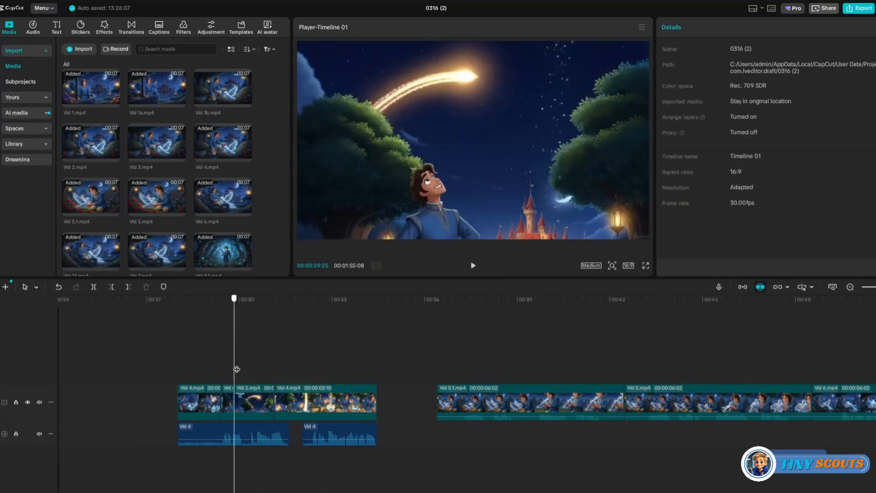
{"action": "left_click", "coordinate": [473, 265]}
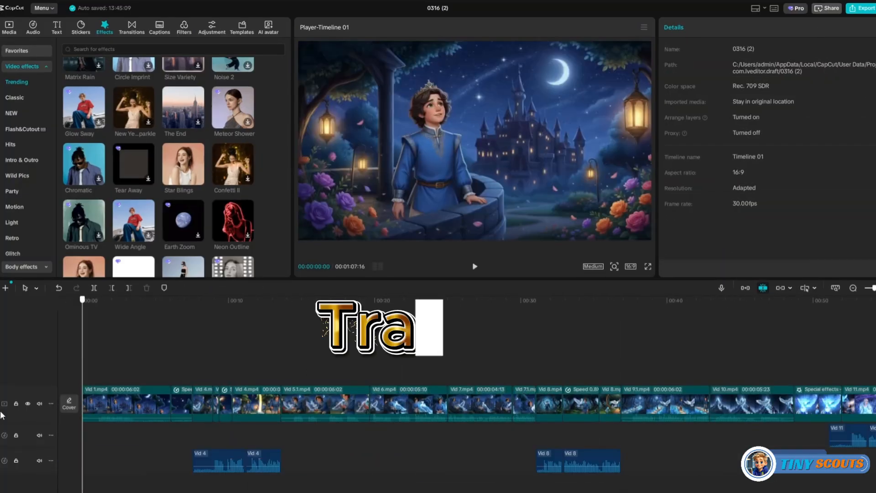
- Add the Glitter Swipe transition between Vid 9.1 and Vid 10 and preview it
{"action": "left_click", "coordinate": [131, 32]}
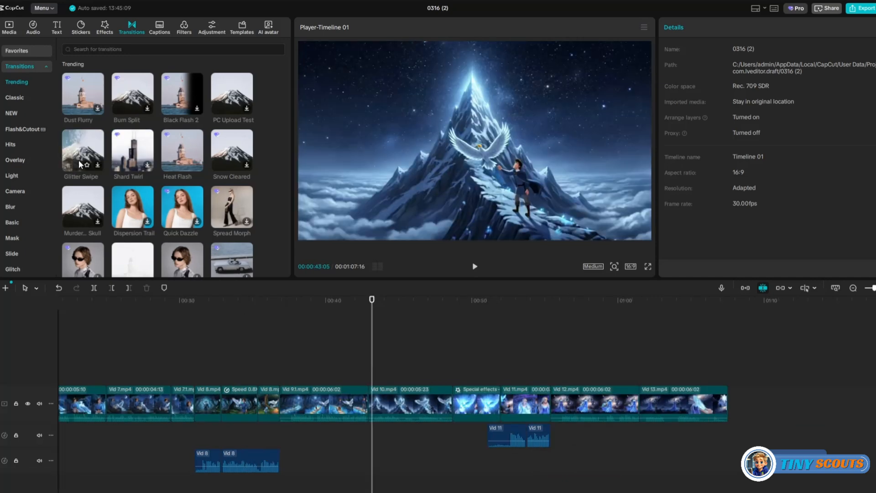
{"action": "left_click_drag", "start_coordinate": [79, 164], "coordinate": [147, 235]}
{"action": "left_click_drag", "start_coordinate": [363, 404], "coordinate": [367, 403]}
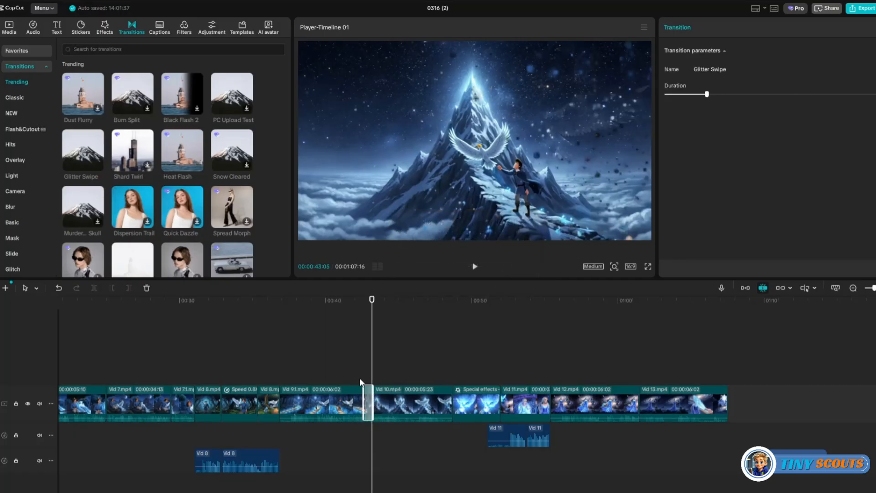
{"action": "left_click", "coordinate": [361, 381]}
{"action": "left_click", "coordinate": [475, 269]}
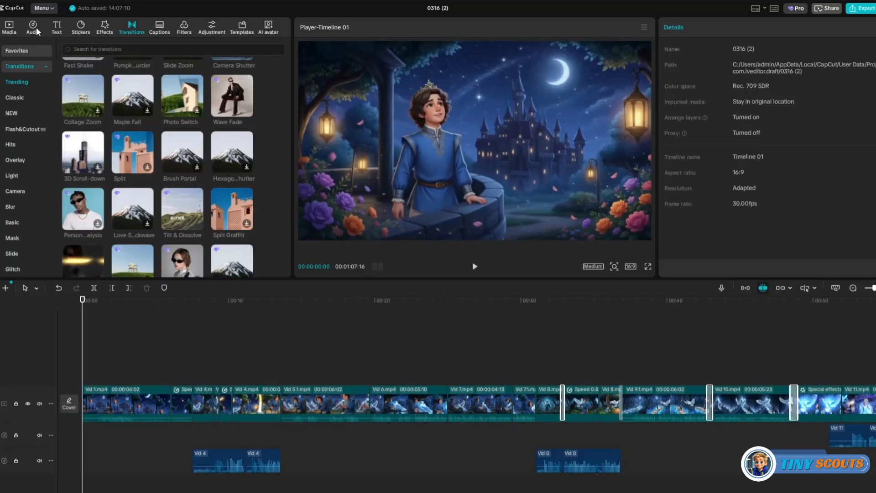
- Search the sound effects for "Night sound" and place the autumn night bells and cricket effect on a new track at the timeline's start
{"action": "left_click", "coordinate": [32, 28]}
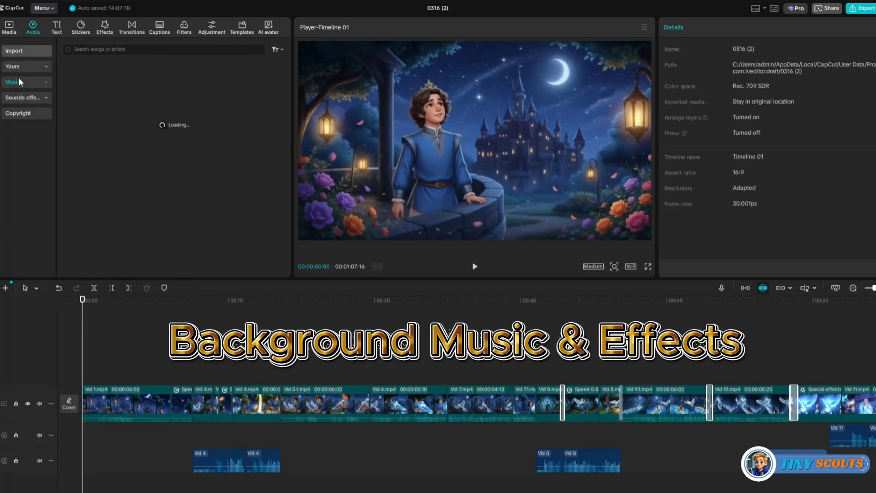
{"action": "left_click", "coordinate": [22, 99]}
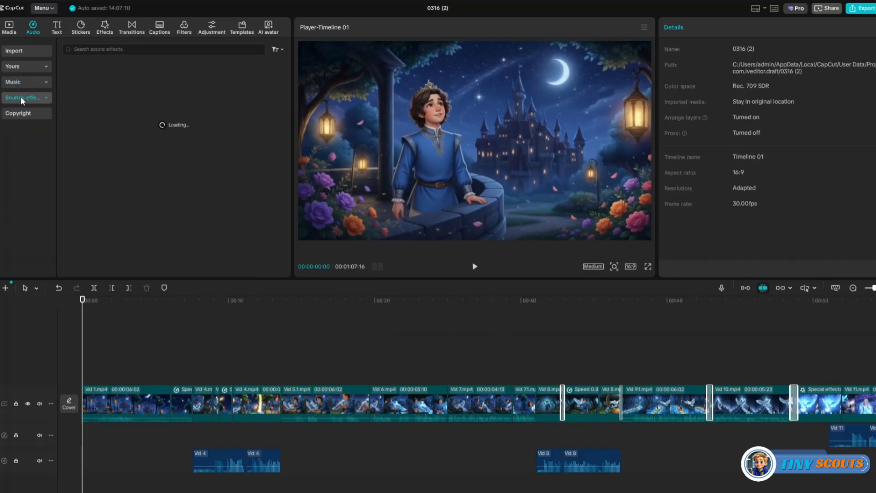
{"action": "left_click", "coordinate": [117, 49]}
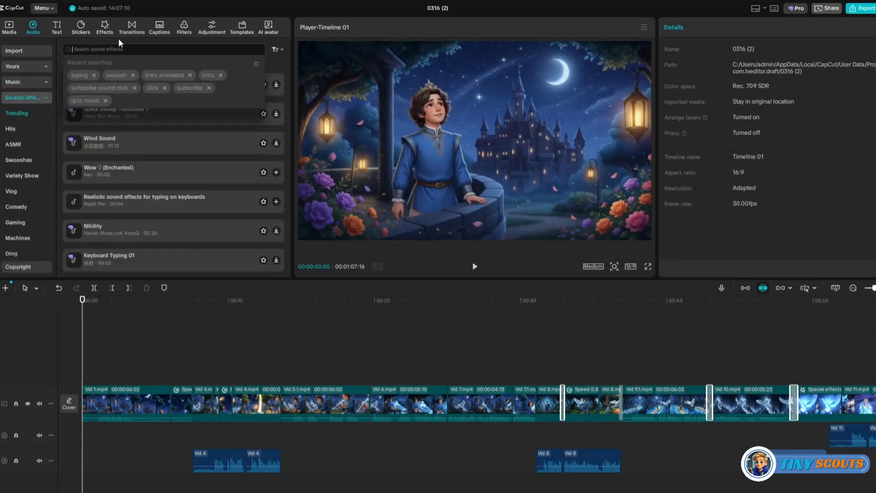
{"action": "type", "text": "Night sound"}
{"action": "key", "text": "Return"}
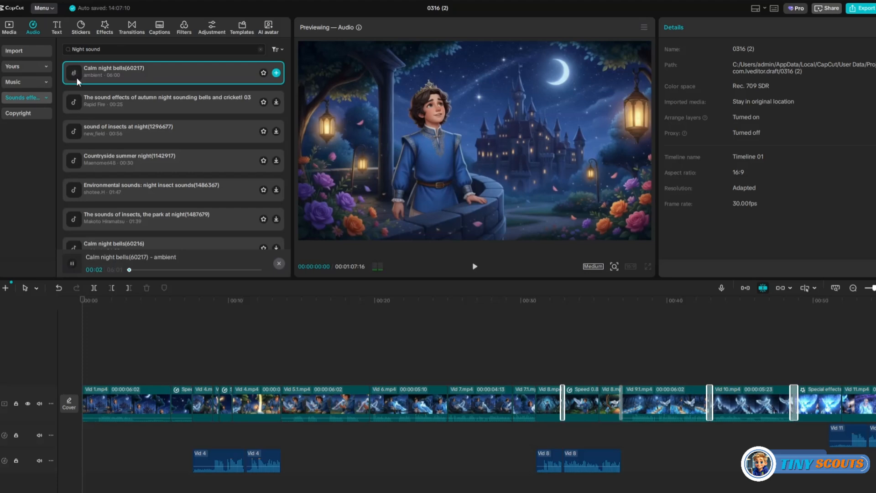
{"action": "left_click", "coordinate": [74, 103]}
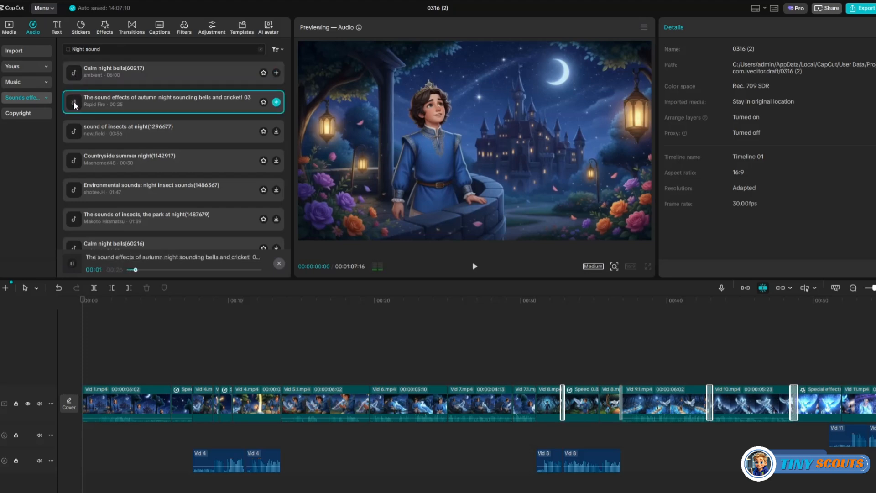
{"action": "left_click_drag", "start_coordinate": [86, 102], "coordinate": [91, 488]}
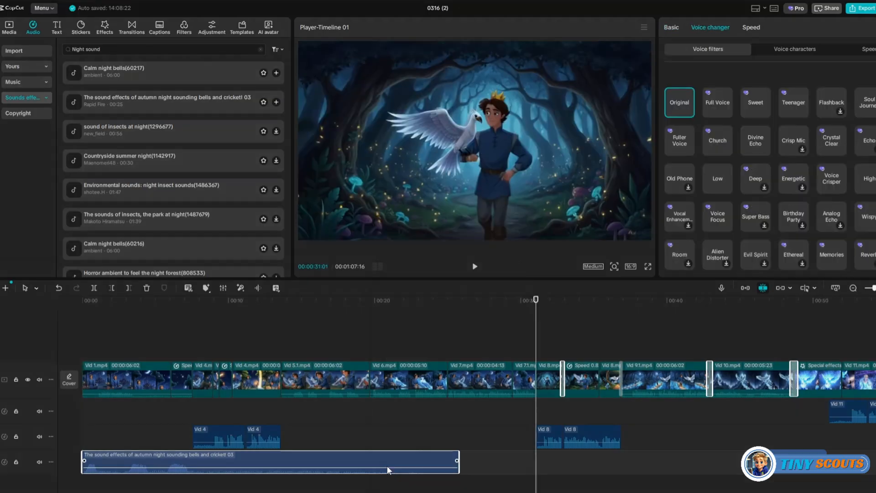
- Extend the cricket sound to 00:00:31:01 with a trimmed copy placed right after the shortened original on the same track
{"action": "right_click", "coordinate": [387, 466]}
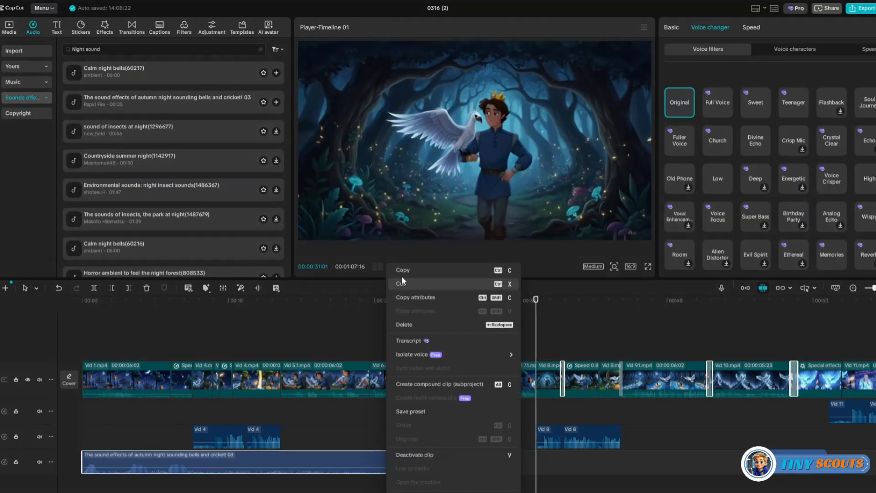
{"action": "left_click", "coordinate": [402, 276]}
{"action": "left_click_drag", "start_coordinate": [568, 467], "coordinate": [294, 466]}
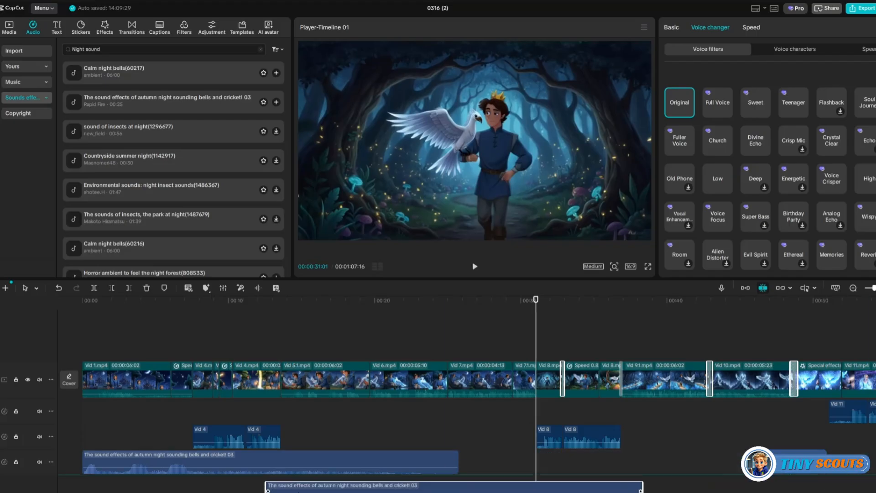
{"action": "scroll", "coordinate": [593, 438], "scroll_direction": "down", "scroll_amount": 1}
{"action": "left_click_drag", "start_coordinate": [639, 457], "coordinate": [537, 457]}
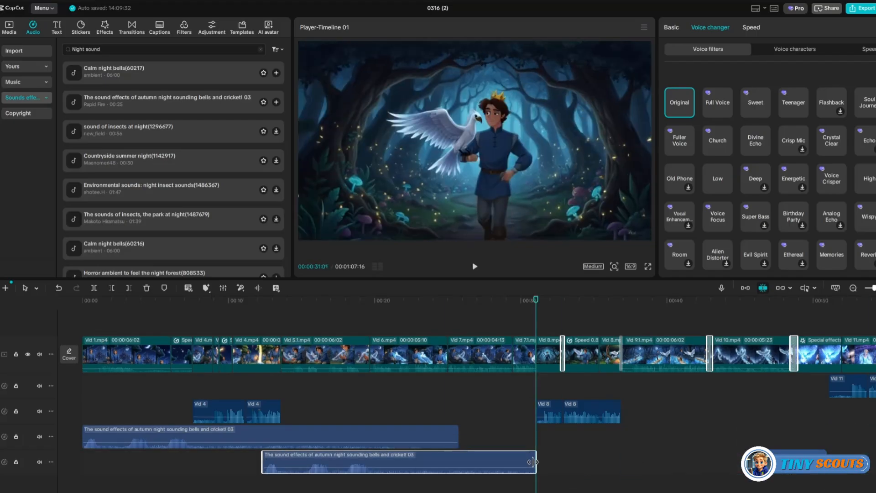
{"action": "left_click_drag", "start_coordinate": [458, 437], "coordinate": [264, 437]}
{"action": "left_click_drag", "start_coordinate": [393, 463], "coordinate": [393, 438]}
- Search the sound effects for "falling star", preview several, and place "Sound of falling and throwing objects(120315)" at 00:00:07:16 below the cricket sound
{"action": "left_click", "coordinate": [67, 50]}
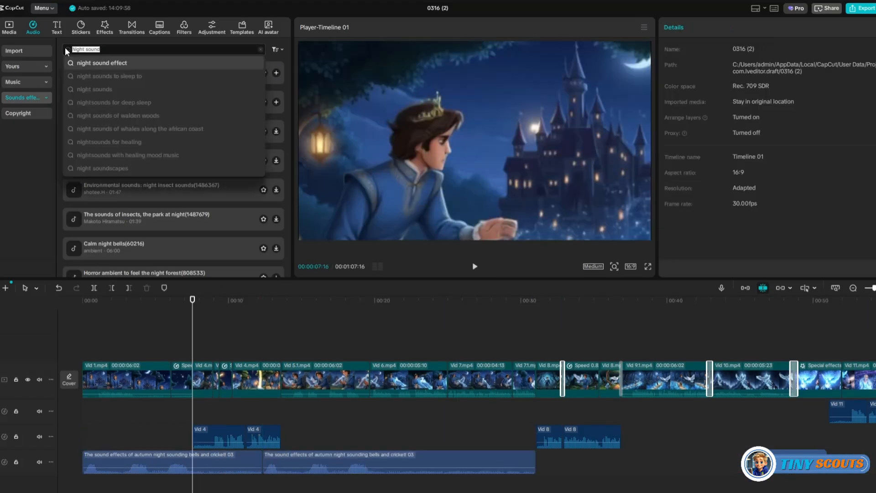
{"action": "key", "text": "BackSpace"}
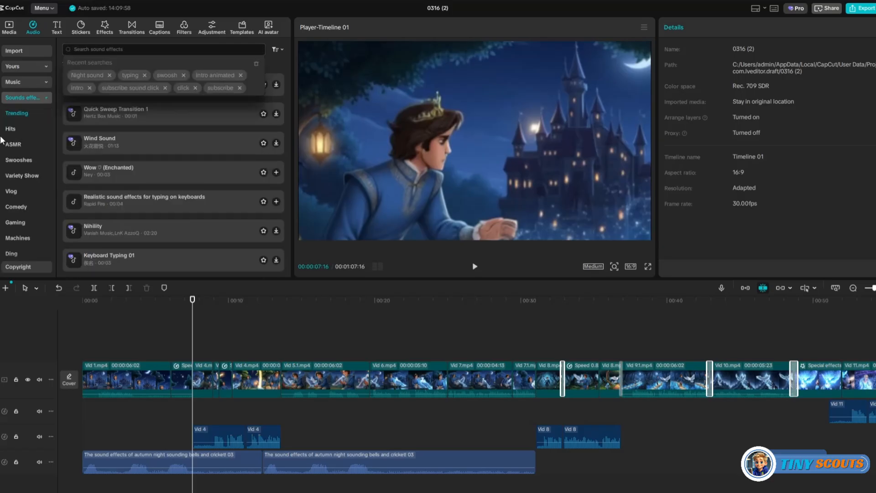
{"action": "type", "text": "falling star"}
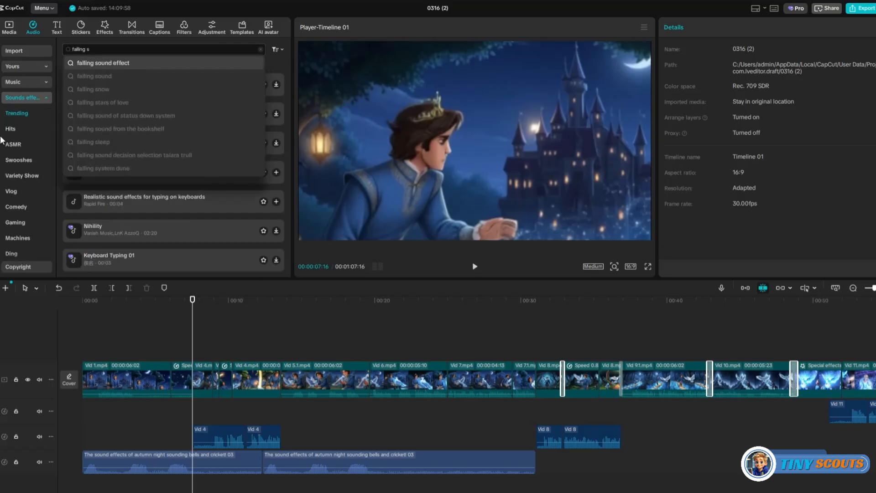
{"action": "key", "text": "Return"}
{"action": "left_click", "coordinate": [75, 74]}
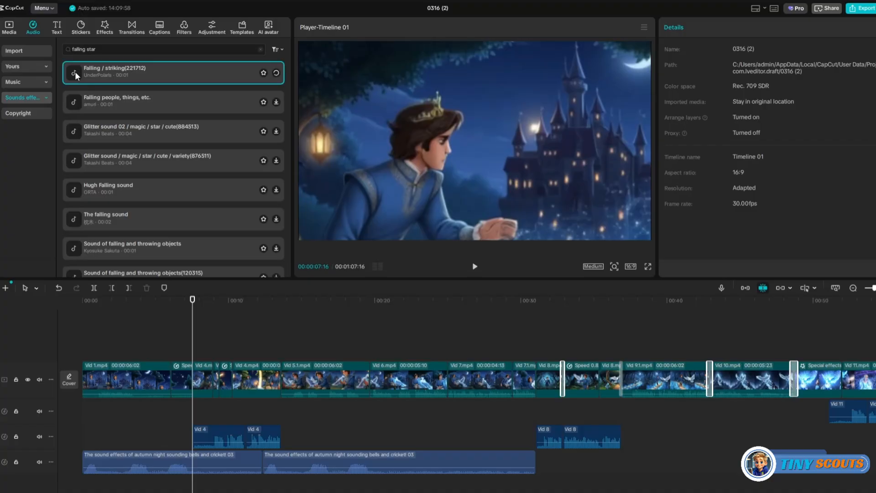
{"action": "left_click", "coordinate": [74, 103]}
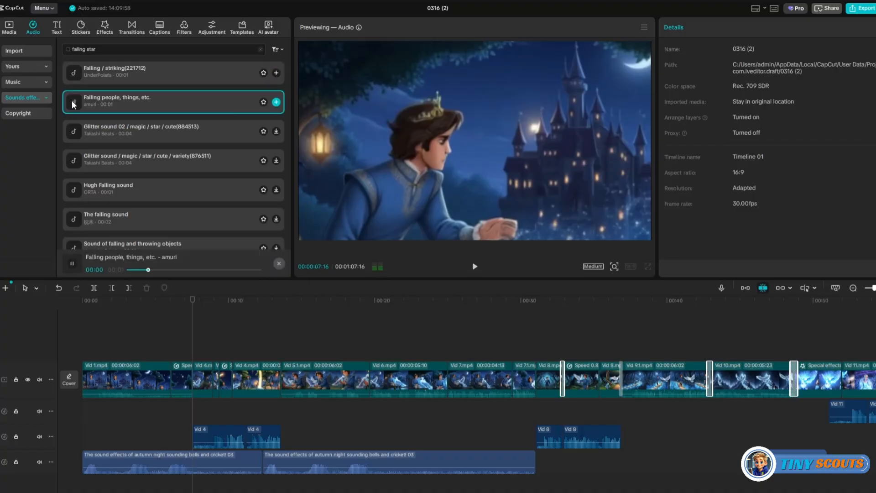
{"action": "left_click", "coordinate": [75, 132]}
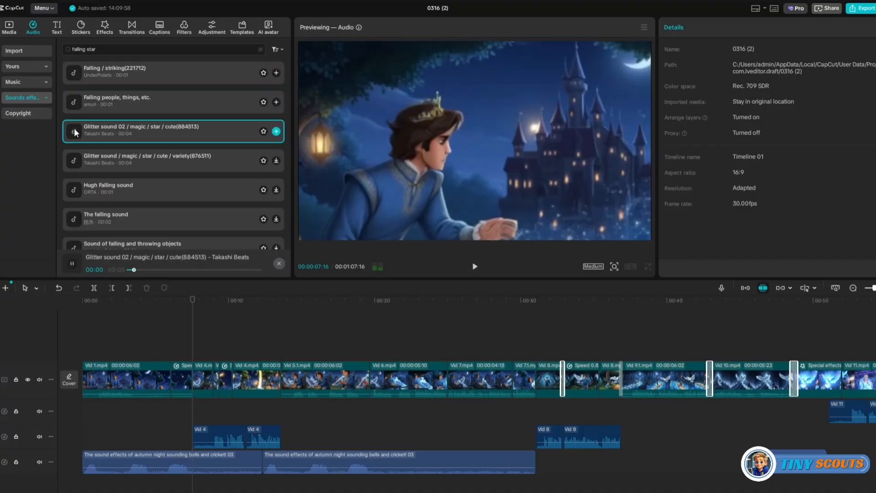
{"action": "scroll", "coordinate": [72, 161], "scroll_direction": "down", "scroll_amount": 3}
{"action": "left_click", "coordinate": [75, 188]}
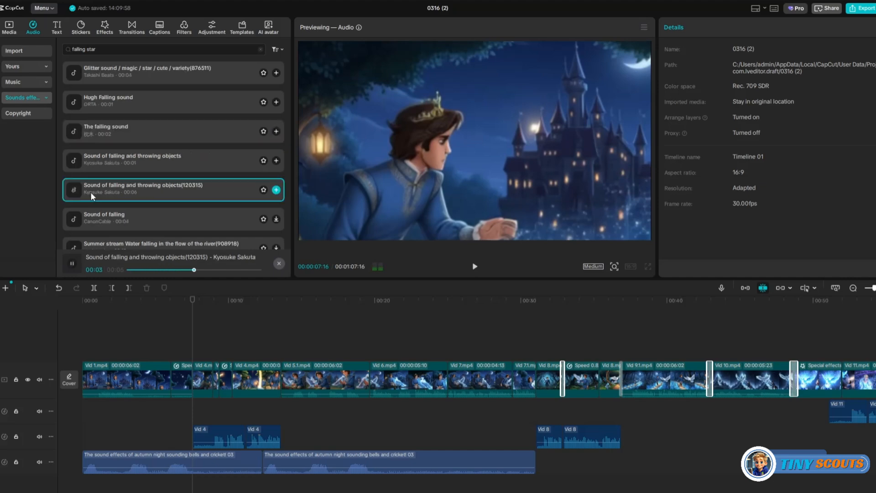
{"action": "left_click_drag", "start_coordinate": [75, 188], "coordinate": [192, 483]}
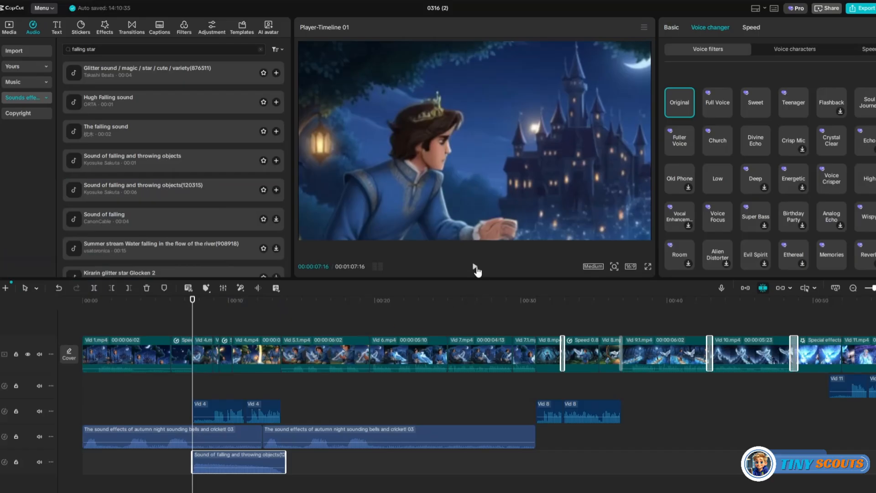
- Add Magical Forest right after the cricket sounds, plus Magical sound below the falling sound and at 00:00:48:14
{"action": "left_click", "coordinate": [475, 268]}
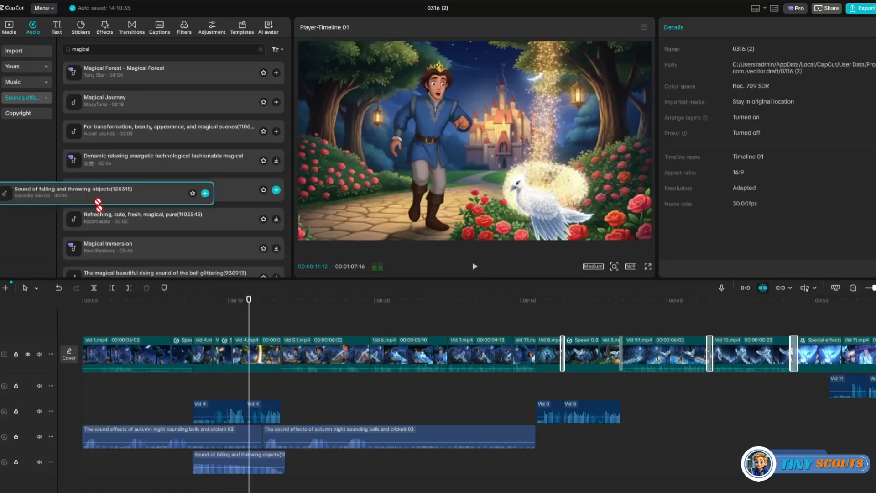
{"action": "left_click_drag", "start_coordinate": [98, 205], "coordinate": [256, 477]}
{"action": "left_click_drag", "start_coordinate": [123, 71], "coordinate": [413, 436]}
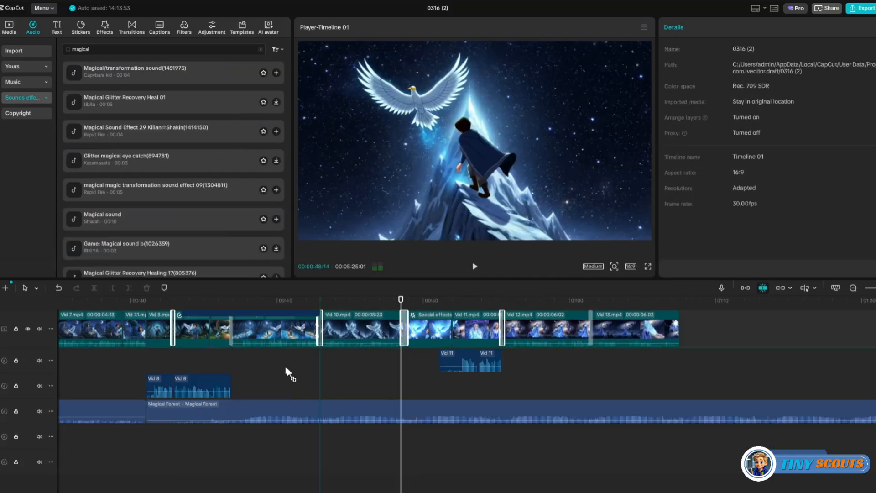
{"action": "left_click_drag", "start_coordinate": [289, 372], "coordinate": [395, 443]}
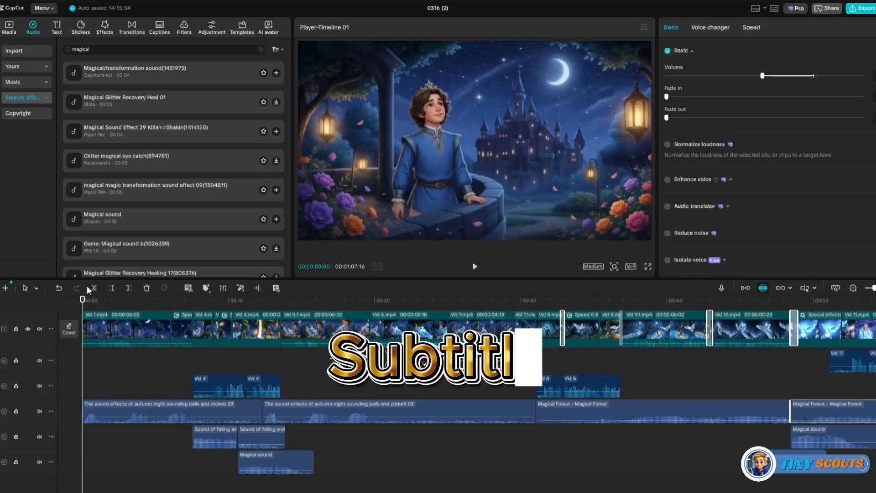
- Generate automatic captions for the video with English as the spoken language and preview them
{"action": "left_click", "coordinate": [159, 28]}
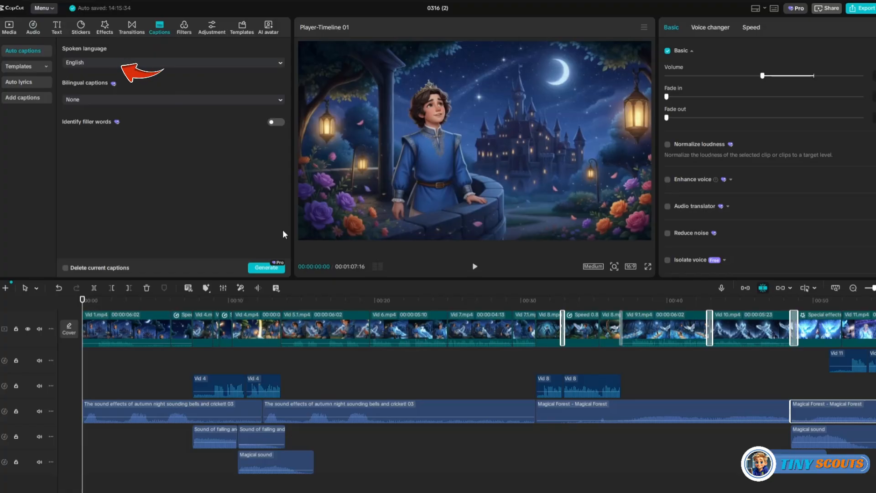
{"action": "left_click", "coordinate": [262, 269]}
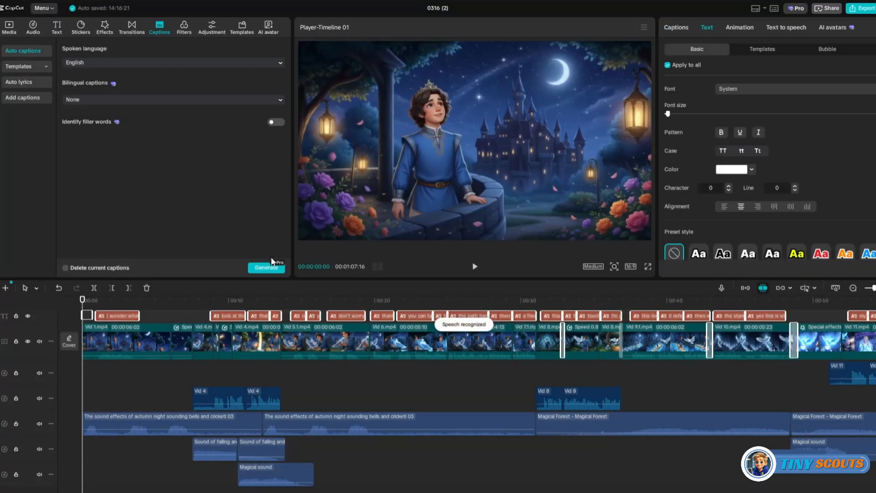
{"action": "left_click", "coordinate": [475, 267]}
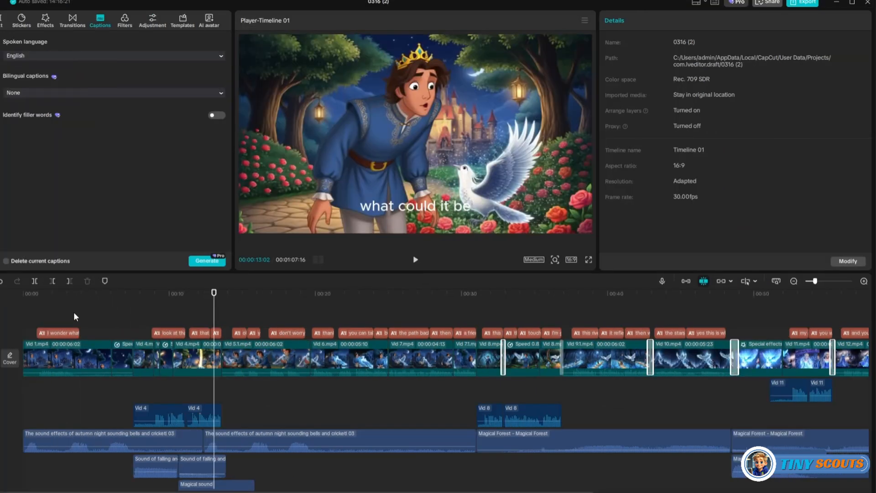
- Apply an orange text template with white and black outlines to all main captions and preview the result
{"action": "left_click", "coordinate": [64, 335]}
{"action": "left_click", "coordinate": [707, 43]}
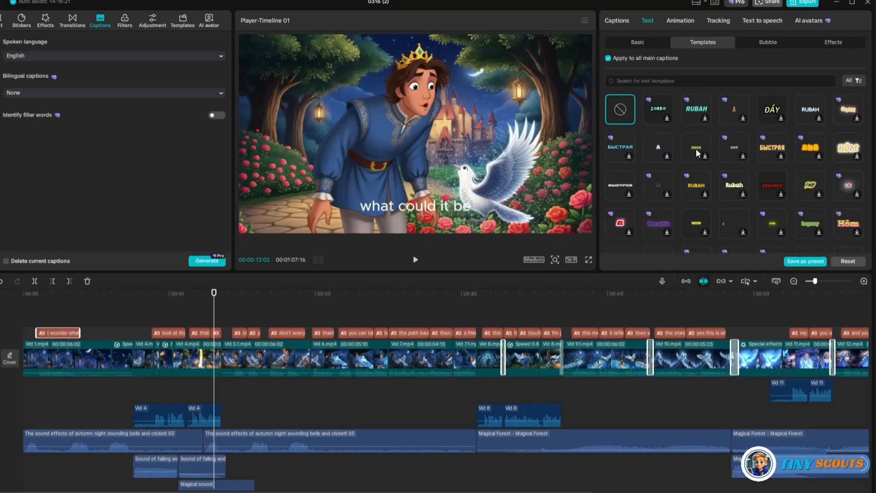
{"action": "scroll", "coordinate": [697, 153], "scroll_direction": "down", "scroll_amount": 5}
{"action": "scroll", "coordinate": [738, 220], "scroll_direction": "down", "scroll_amount": 2}
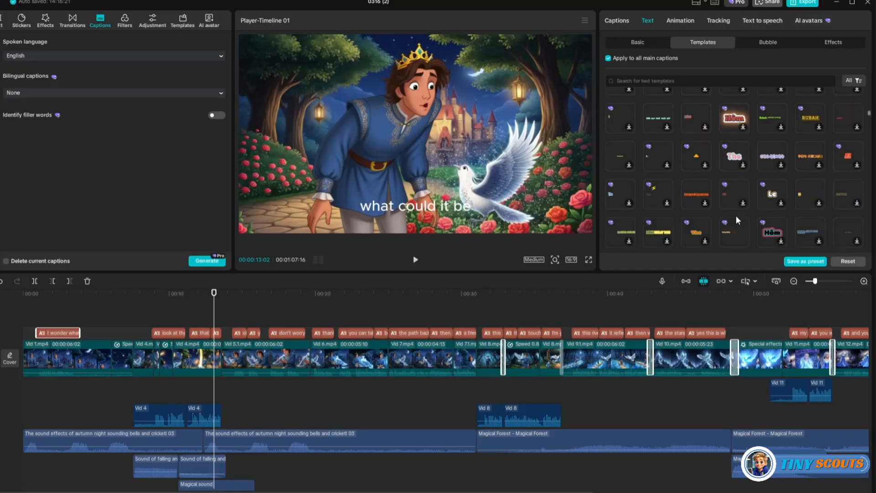
{"action": "scroll", "coordinate": [737, 220], "scroll_direction": "down", "scroll_amount": 2}
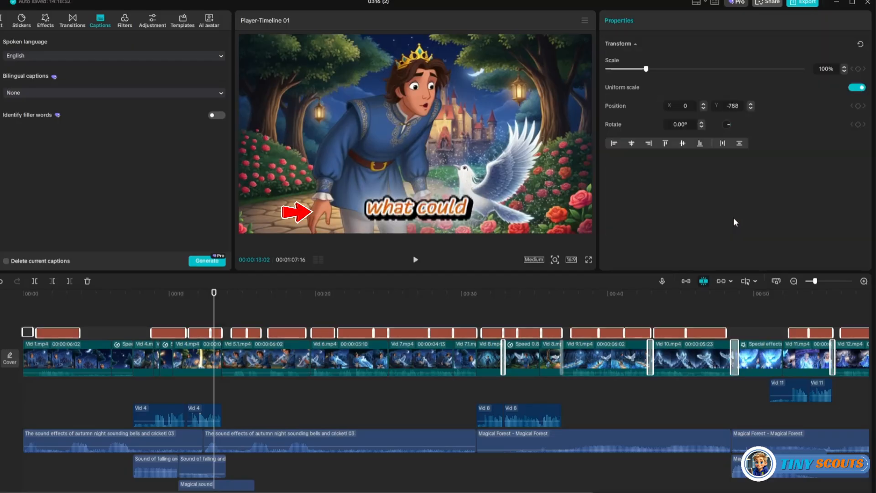
{"action": "left_click", "coordinate": [415, 259]}
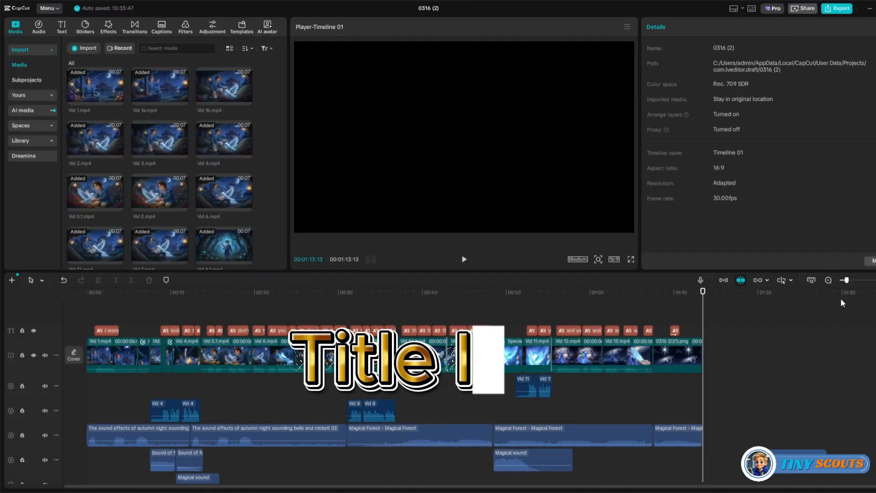
- Group the timeline's video clips, captions and sounds, and shift the group about 5 seconds later to open space at the start
{"action": "left_click_drag", "start_coordinate": [811, 472], "coordinate": [68, 302]}
{"action": "scroll", "coordinate": [395, 379], "scroll_direction": "down", "scroll_amount": 1}
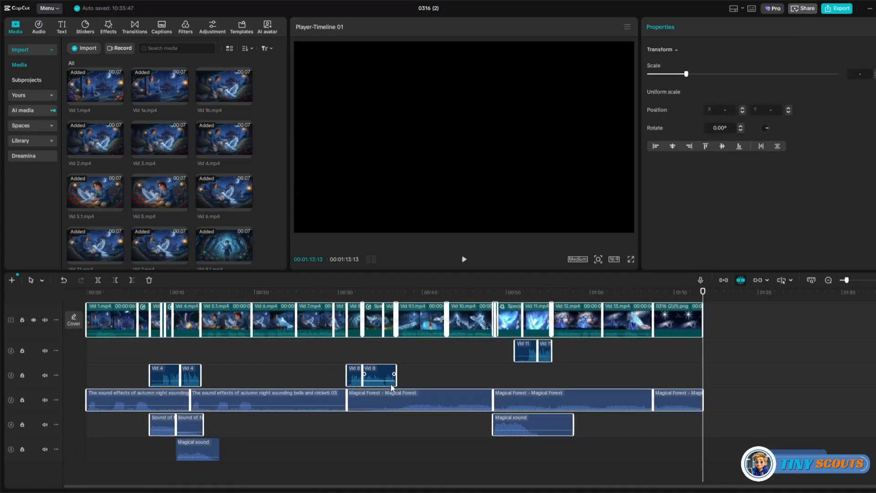
{"action": "scroll", "coordinate": [338, 372], "scroll_direction": "up", "scroll_amount": 1}
{"action": "right_click", "coordinate": [279, 361]}
{"action": "left_click", "coordinate": [300, 415]}
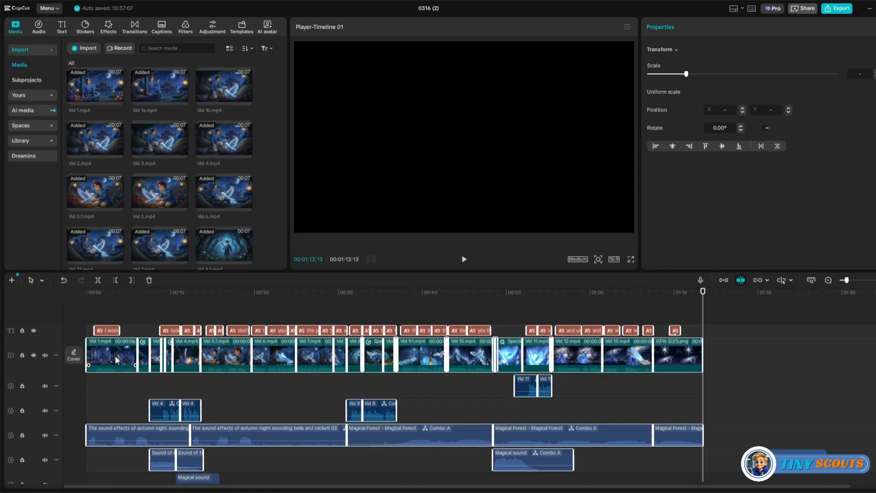
{"action": "left_click_drag", "start_coordinate": [115, 355], "coordinate": [156, 355]}
{"action": "left_click", "coordinate": [108, 323]}
{"action": "left_click_drag", "start_coordinate": [108, 319], "coordinate": [52, 315]}
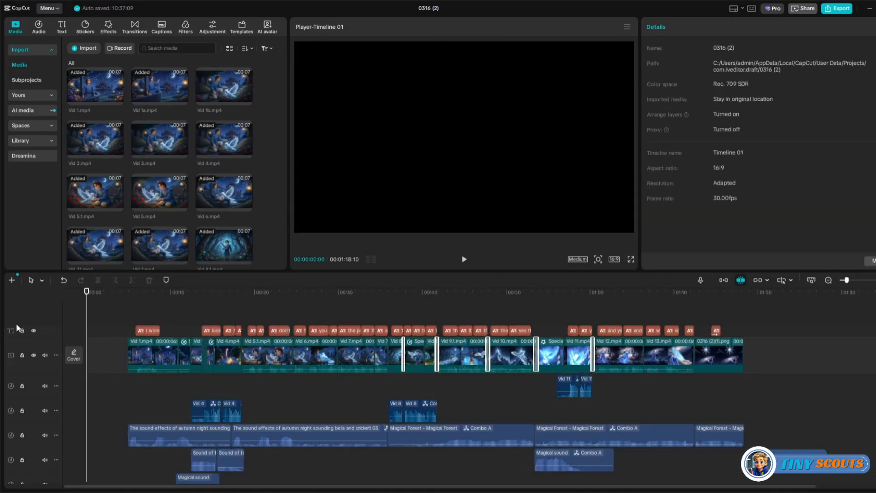
- Import Image 5 into the empty space at the timeline's start and give it the Inky Smoke entrance animation
{"action": "left_click", "coordinate": [85, 48]}
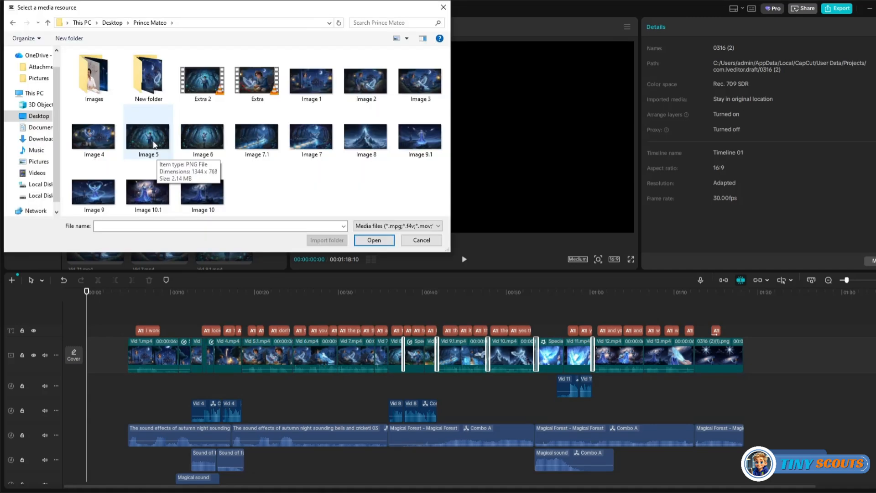
{"action": "double_click", "coordinate": [154, 145]}
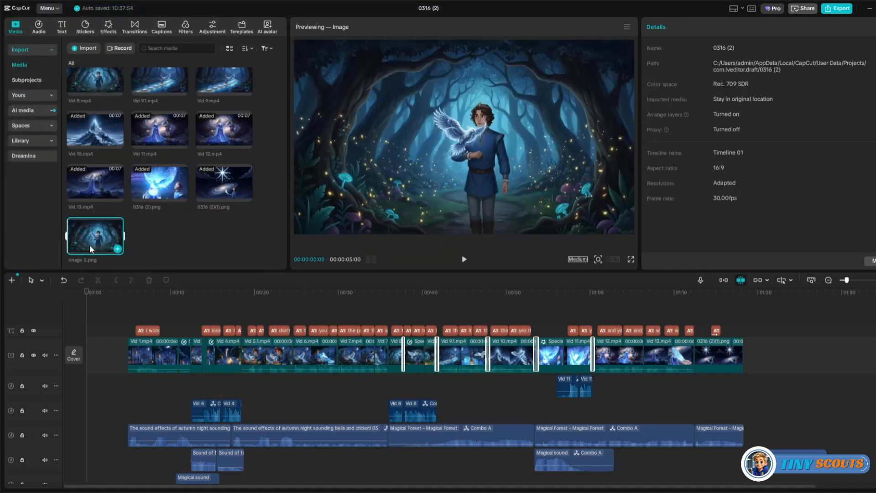
{"action": "left_click_drag", "start_coordinate": [90, 248], "coordinate": [109, 355]}
{"action": "left_click", "coordinate": [688, 27]}
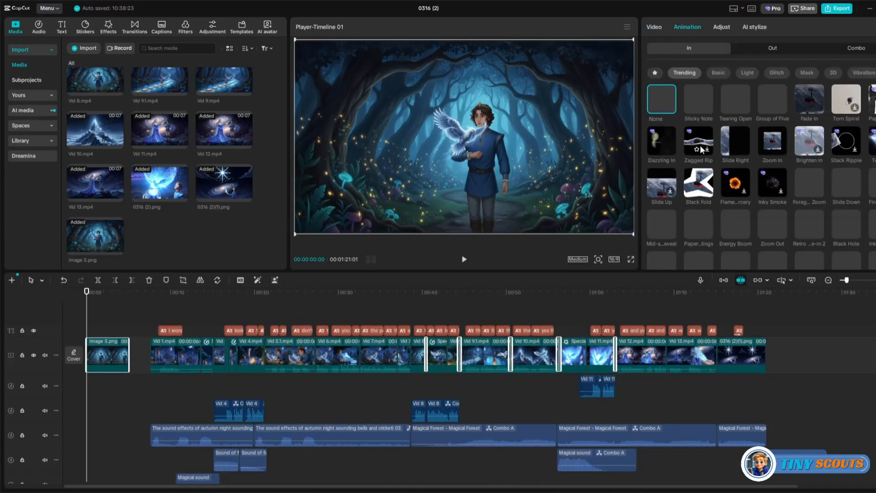
{"action": "left_click", "coordinate": [767, 190]}
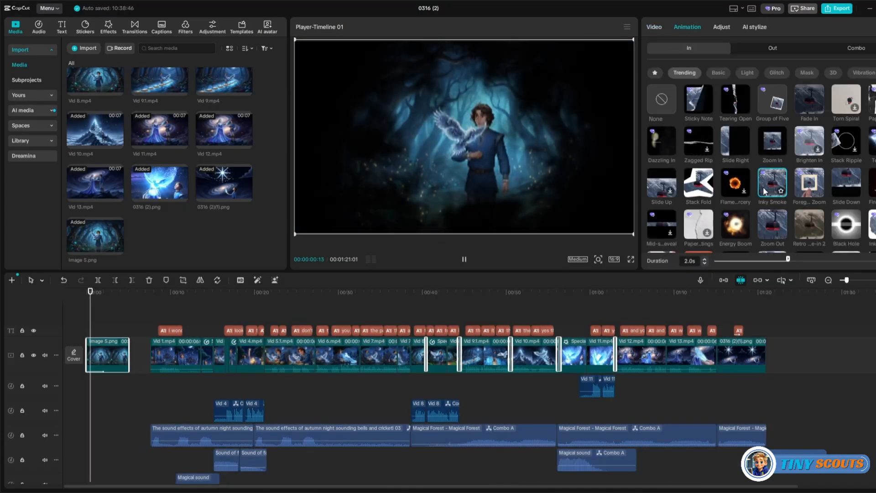
- Add the title "The Prince and the Bird of Starlight" at 00:00:01:12, scaled to fit the frame and placed above the prince
{"action": "left_click", "coordinate": [61, 27]}
{"action": "left_click_drag", "start_coordinate": [87, 64], "coordinate": [110, 330]}
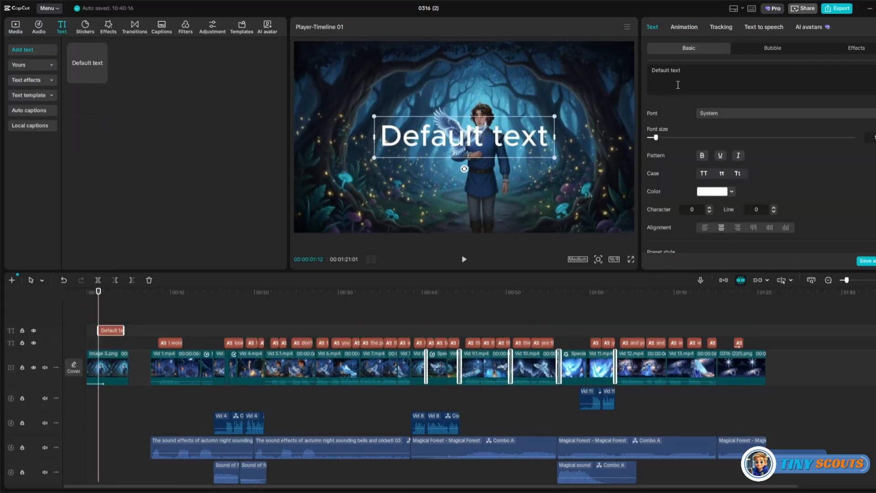
{"action": "key", "text": "BackSpace"}
{"action": "type", "text": "The Prince and the Bird of Starlight"}
{"action": "left_click_drag", "start_coordinate": [598, 136], "coordinate": [460, 147]}
{"action": "left_click_drag", "start_coordinate": [585, 169], "coordinate": [514, 162]}
{"action": "left_click_drag", "start_coordinate": [392, 147], "coordinate": [509, 96]}
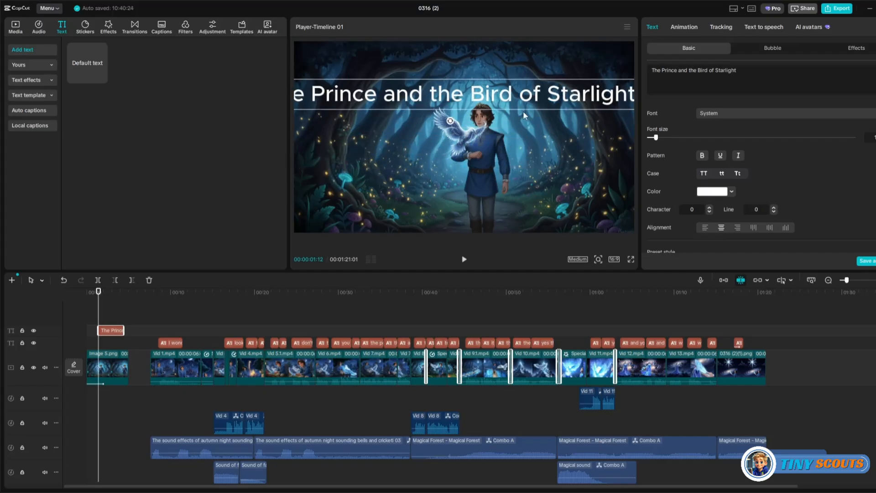
{"action": "left_click_drag", "start_coordinate": [624, 111], "coordinate": [593, 108]}
{"action": "left_click_drag", "start_coordinate": [505, 128], "coordinate": [525, 75]}
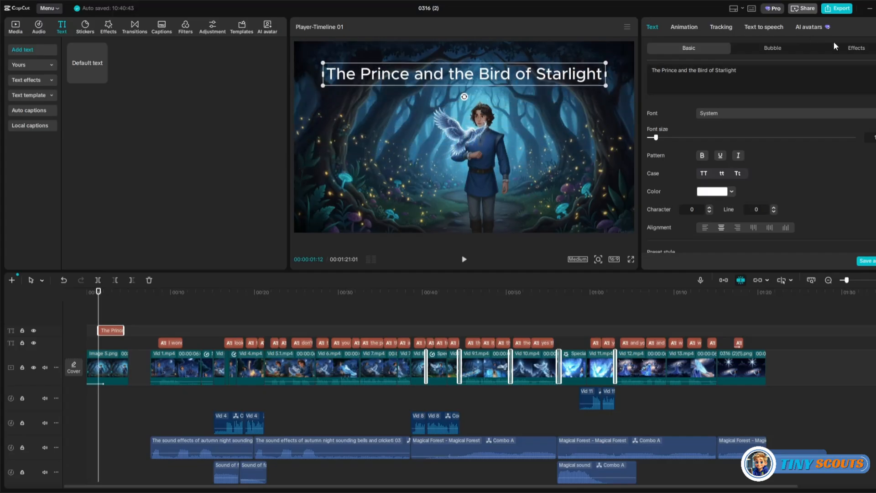
- Give the title a text effect with golden star sparkles and the Smoke Drift entrance animation
{"action": "left_click", "coordinate": [856, 52]}
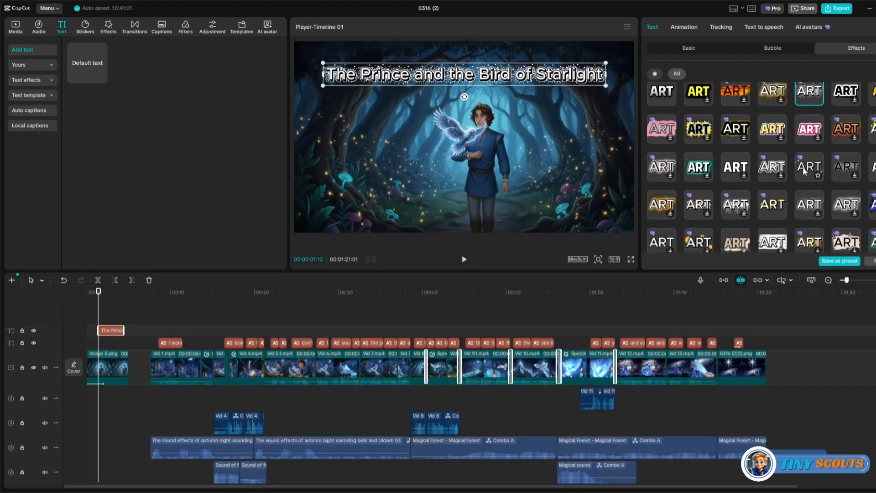
{"action": "left_click", "coordinate": [805, 170]}
{"action": "left_click", "coordinate": [693, 229]}
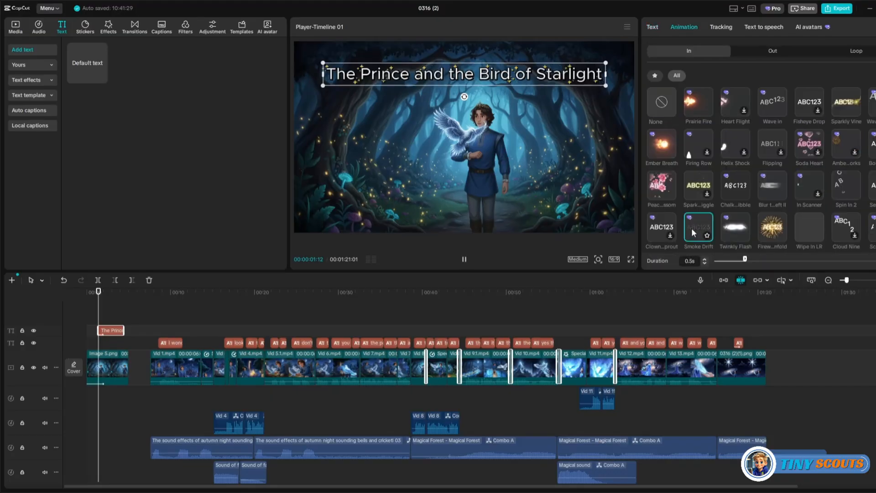
- Generate a text-to-speech narration of the title with the Georgie voice
{"action": "left_click", "coordinate": [762, 27]}
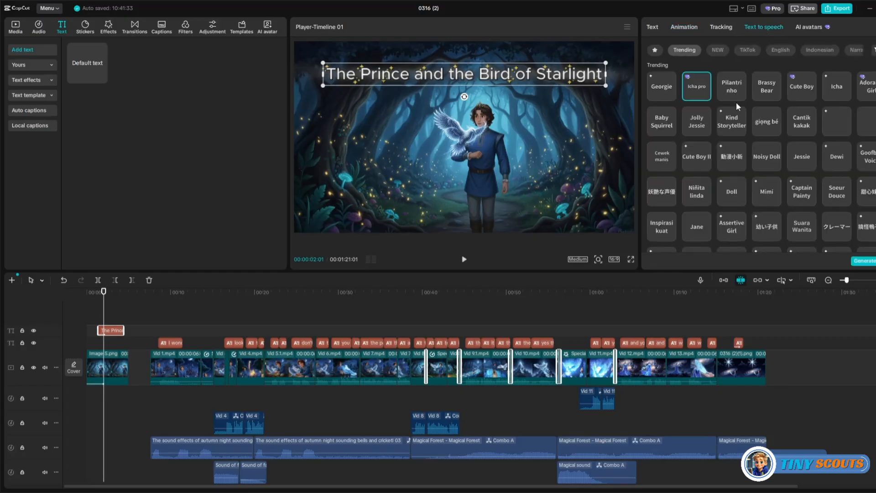
{"action": "left_click", "coordinate": [661, 87]}
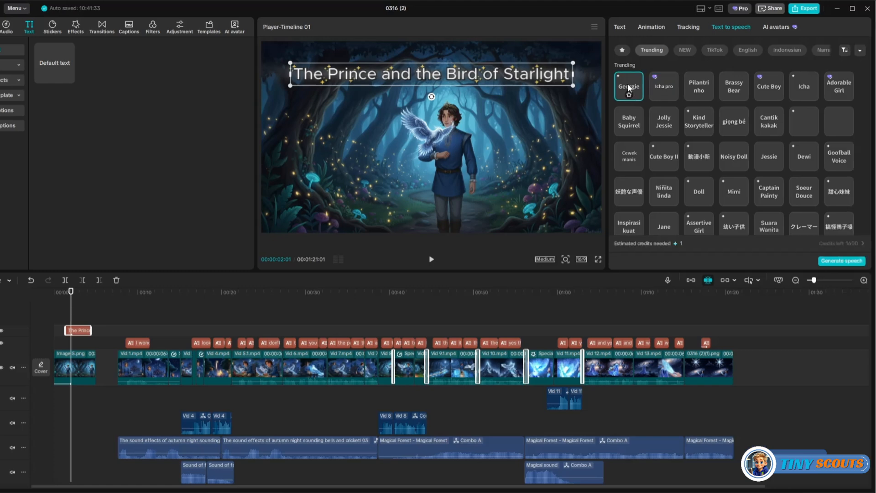
{"action": "left_click", "coordinate": [837, 260]}
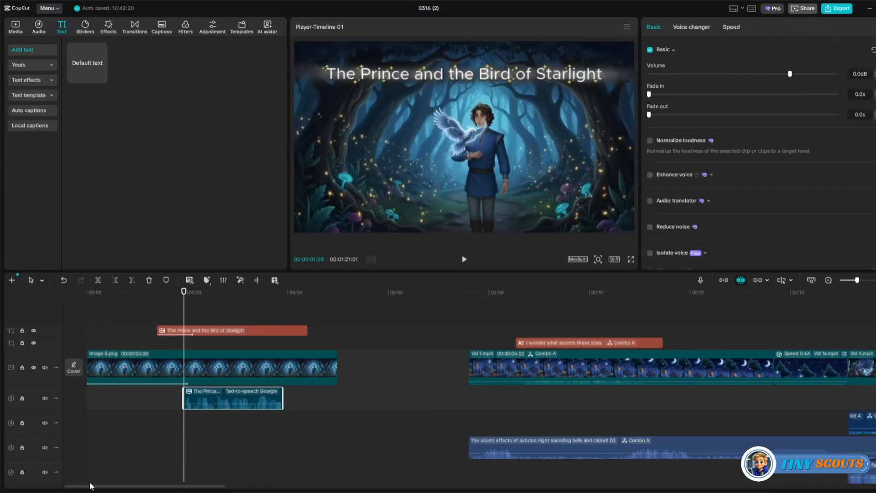
- Search the sound effects for "Intro sound", preview several, and place "Calm intro piano one phrase(1143953)" at the timeline's start
{"action": "left_click_drag", "start_coordinate": [183, 311], "coordinate": [85, 317]}
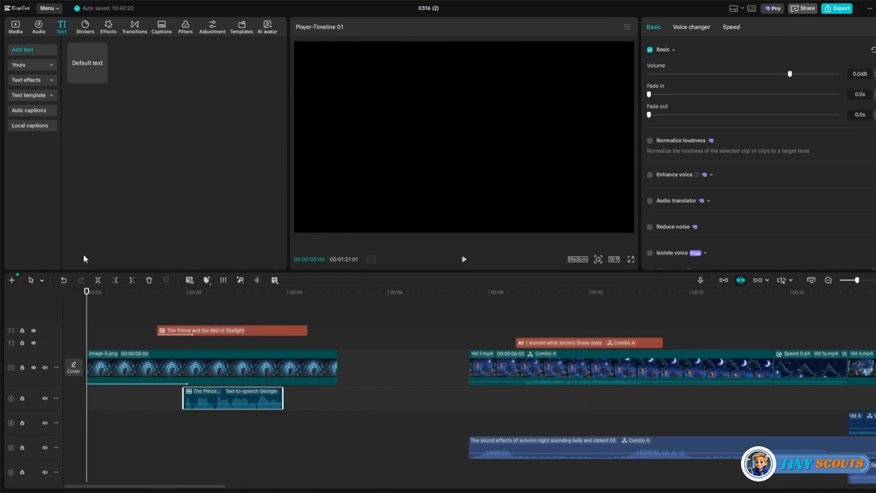
{"action": "left_click", "coordinate": [40, 29]}
{"action": "left_click", "coordinate": [28, 95]}
{"action": "left_click", "coordinate": [137, 48]}
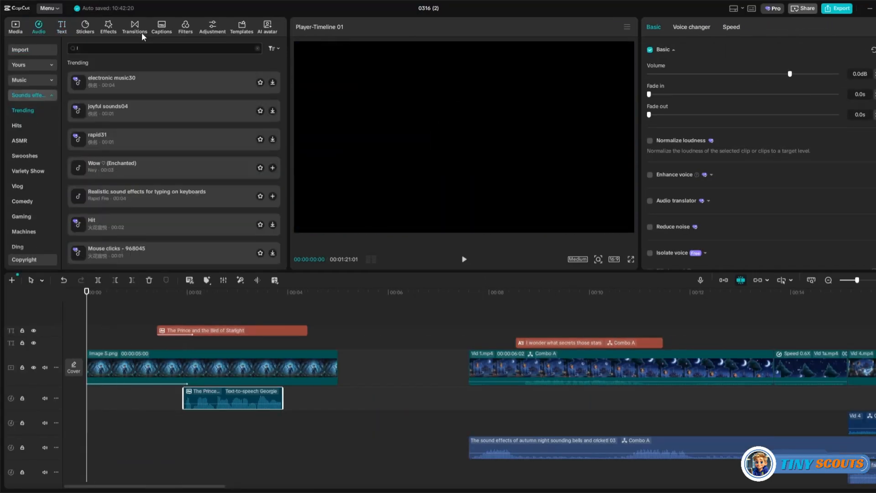
{"action": "type", "text": "Intro sound"}
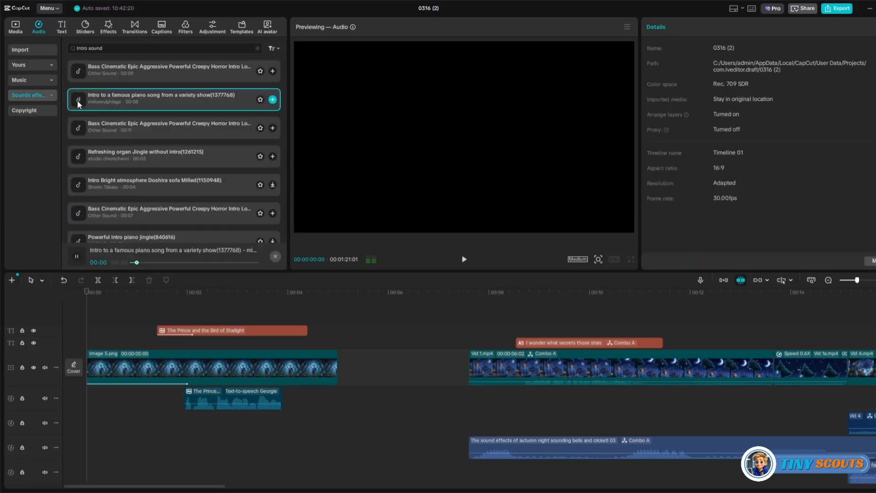
{"action": "left_click", "coordinate": [77, 132]}
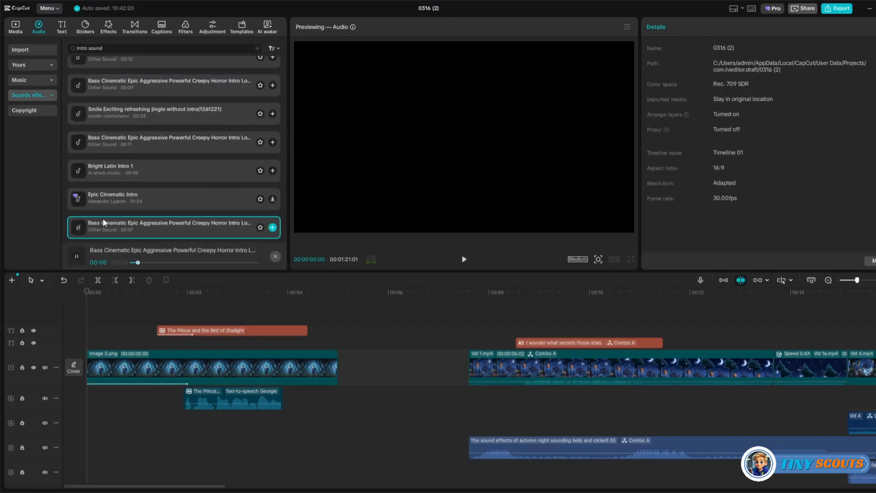
{"action": "scroll", "coordinate": [104, 218], "scroll_direction": "down", "scroll_amount": 1}
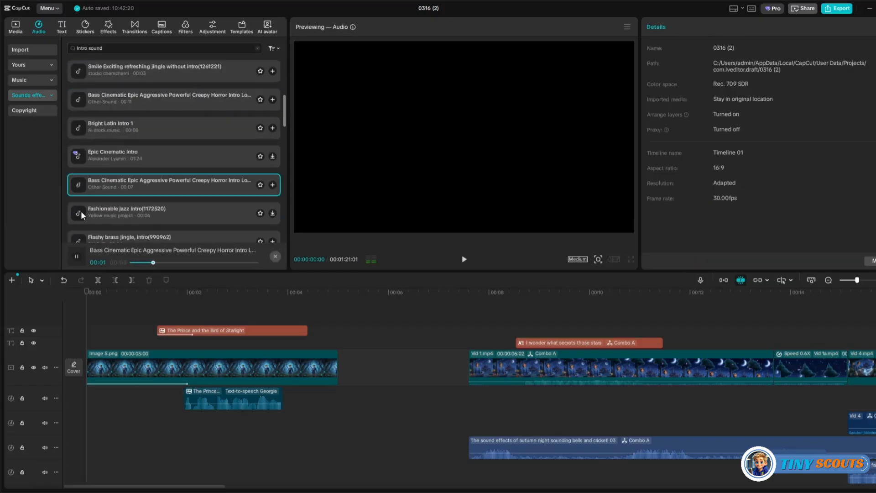
{"action": "left_click", "coordinate": [80, 148]}
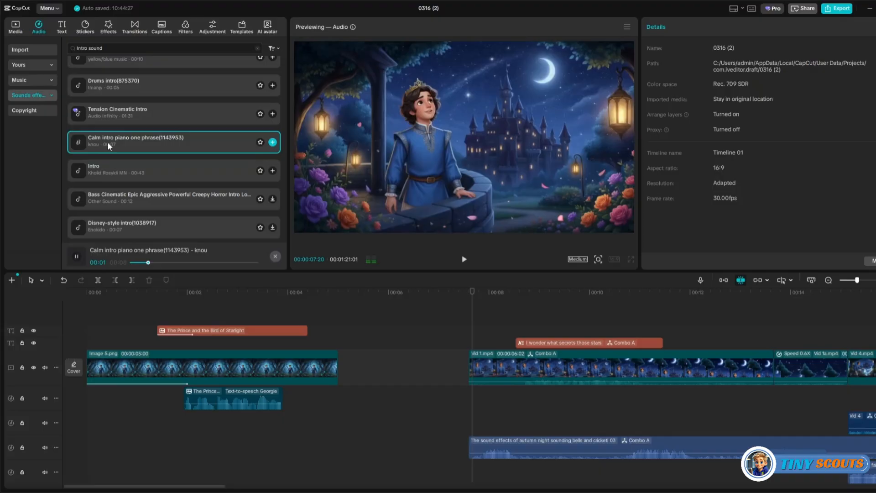
{"action": "left_click_drag", "start_coordinate": [107, 141], "coordinate": [80, 423]}
{"action": "mouse_move", "coordinate": [141, 426]}
{"action": "left_mouse_down"}
{"action": "mouse_move", "coordinate": [131, 426]}
{"action": "mouse_move", "coordinate": [150, 425]}
{"action": "left_mouse_up"}
- Cut off the piano intro sound after 00:00:01:28 and play the opening from the start
{"action": "left_click", "coordinate": [184, 423]}
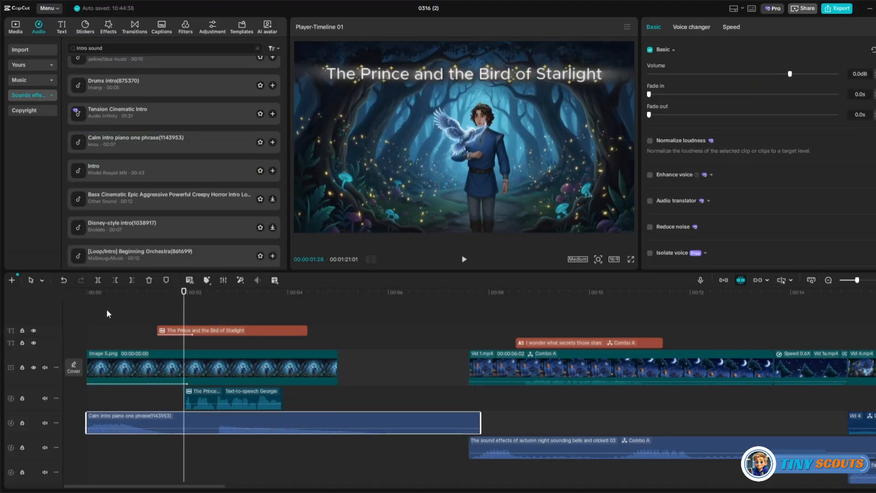
{"action": "left_click", "coordinate": [133, 283]}
{"action": "left_click_drag", "start_coordinate": [182, 319], "coordinate": [87, 319]}
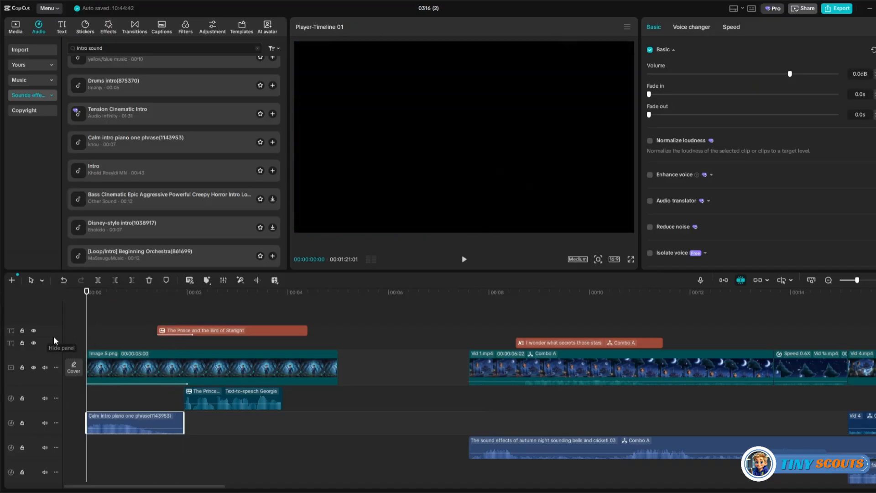
{"action": "left_click", "coordinate": [464, 260]}
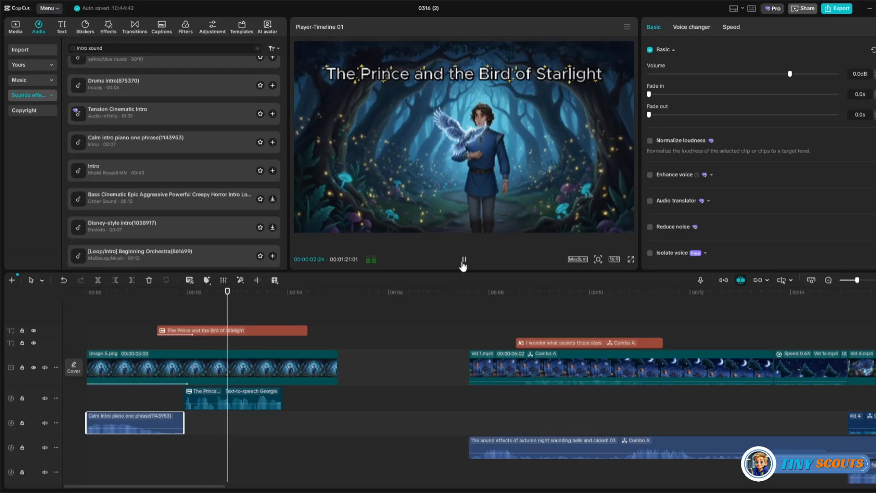
- Shorten Image 5 to the title's end, move the grouped story clips directly after it, and play the video
{"action": "left_click_drag", "start_coordinate": [314, 320], "coordinate": [307, 319]}
{"action": "left_click_drag", "start_coordinate": [669, 369], "coordinate": [518, 370]}
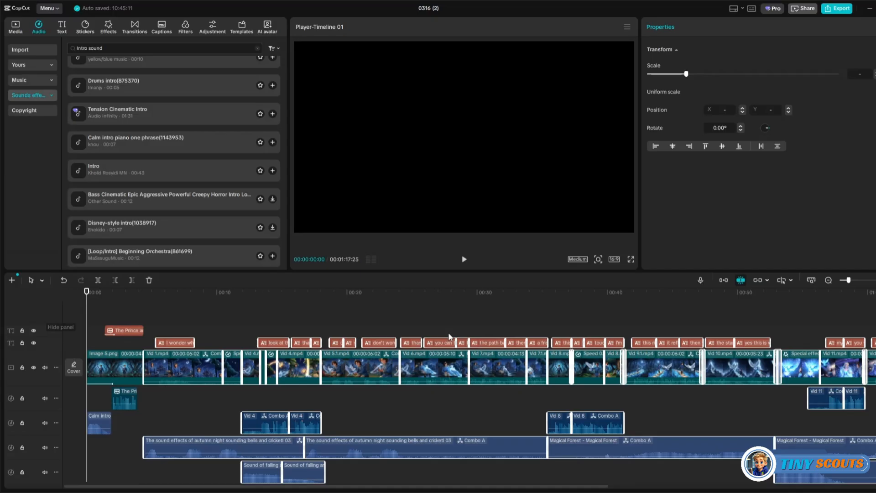
{"action": "left_click", "coordinate": [464, 260]}
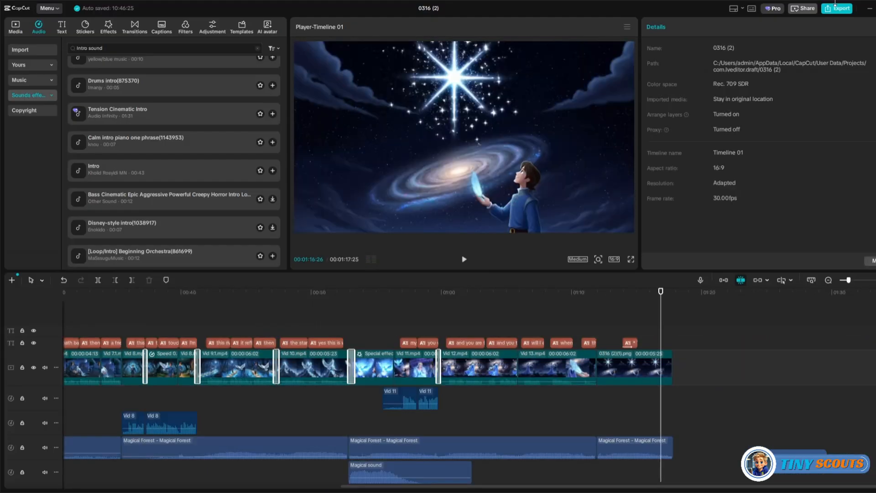
- Export the video under the name "The Prince and the Bird of Starlight 1"
{"action": "left_click", "coordinate": [837, 8]}
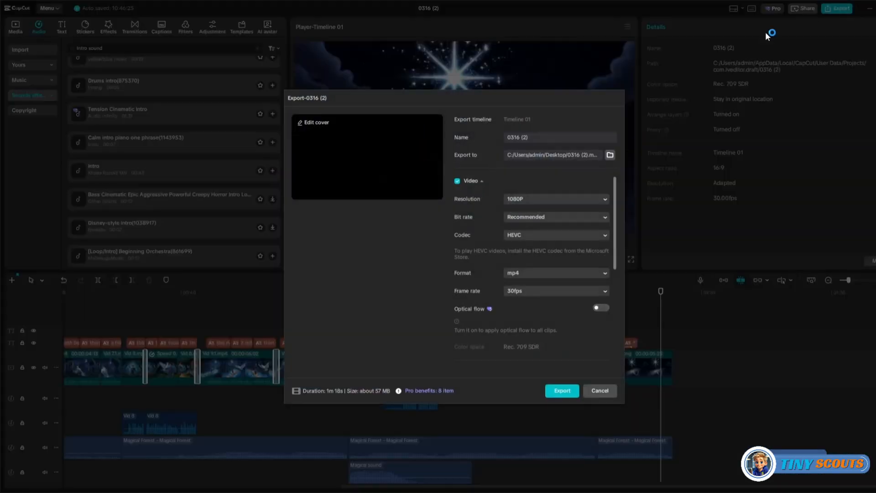
{"action": "left_click_drag", "start_coordinate": [533, 137], "coordinate": [459, 147]}
{"action": "key", "text": "BackSpace"}
{"action": "type", "text": "The Prince and the Bird of Starlight"}
{"action": "left_click", "coordinate": [562, 391]}
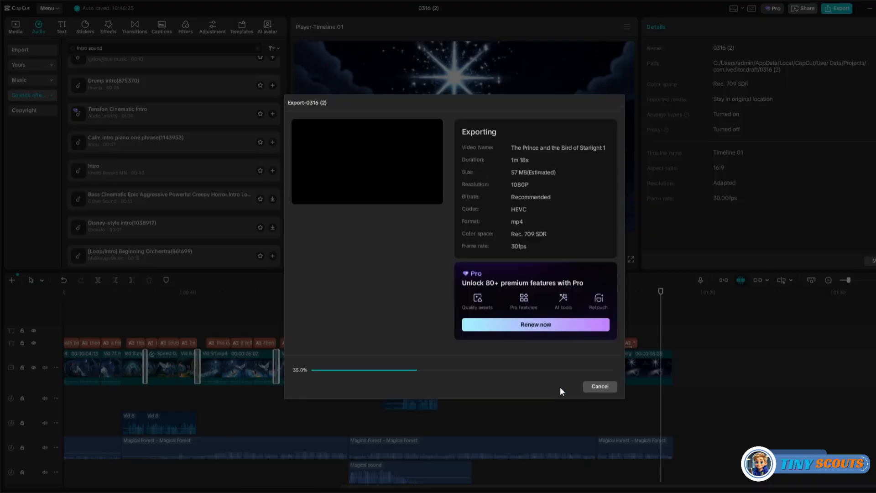